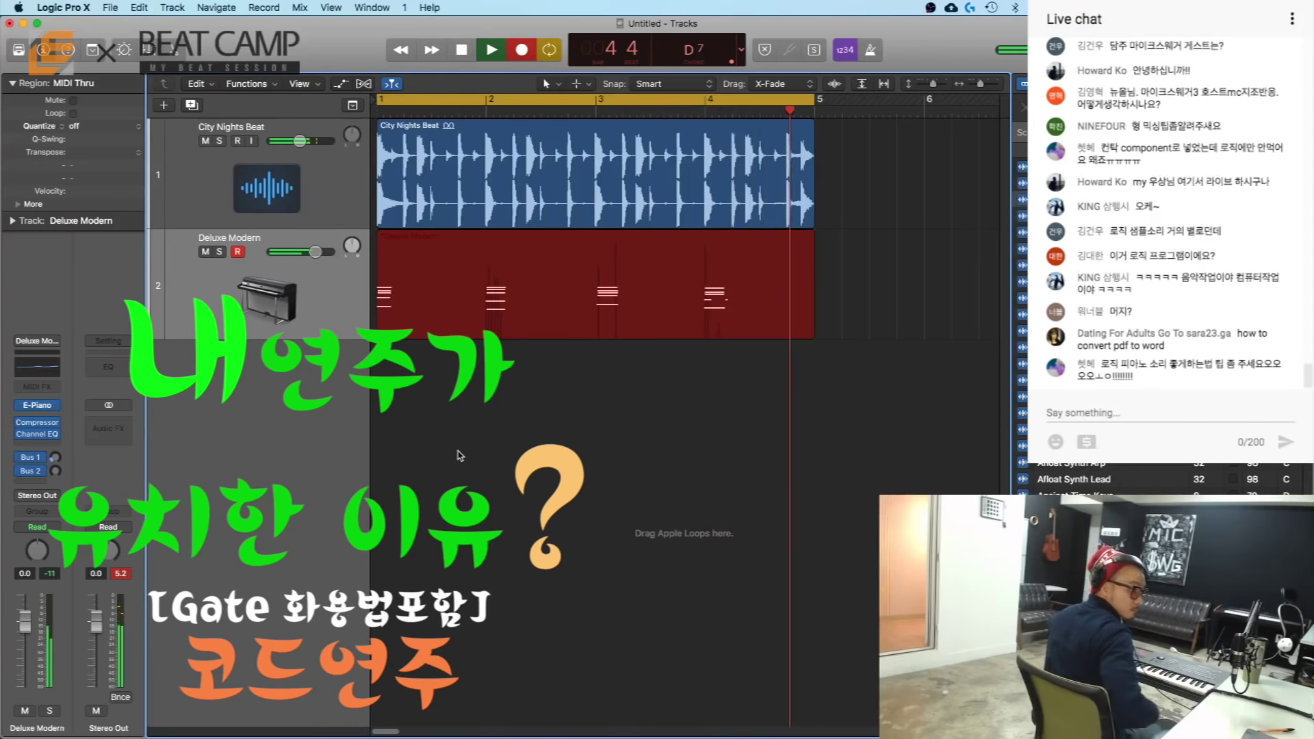
Step: Stop the recording and open the recorded Deluxe Modern region in an enlarged Piano Roll editor
{"action": "key", "text": "space"}
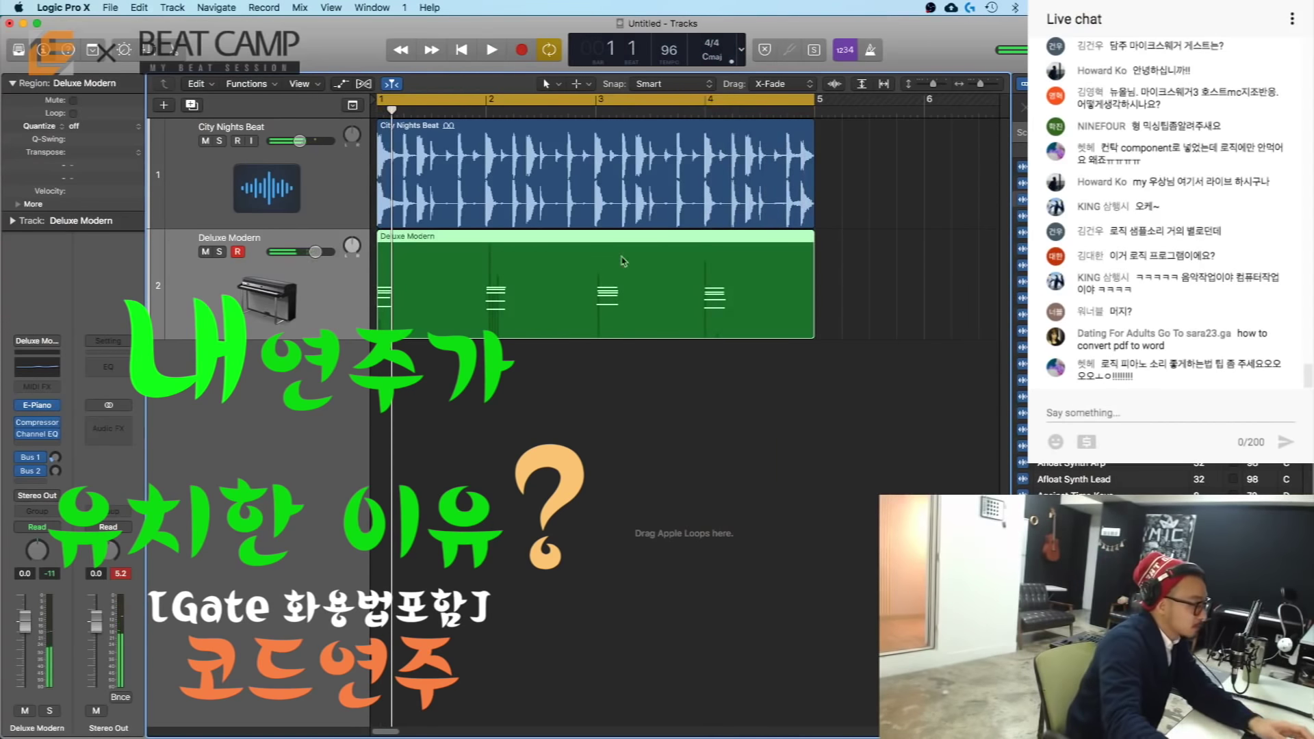
{"action": "double_click", "coordinate": [698, 288]}
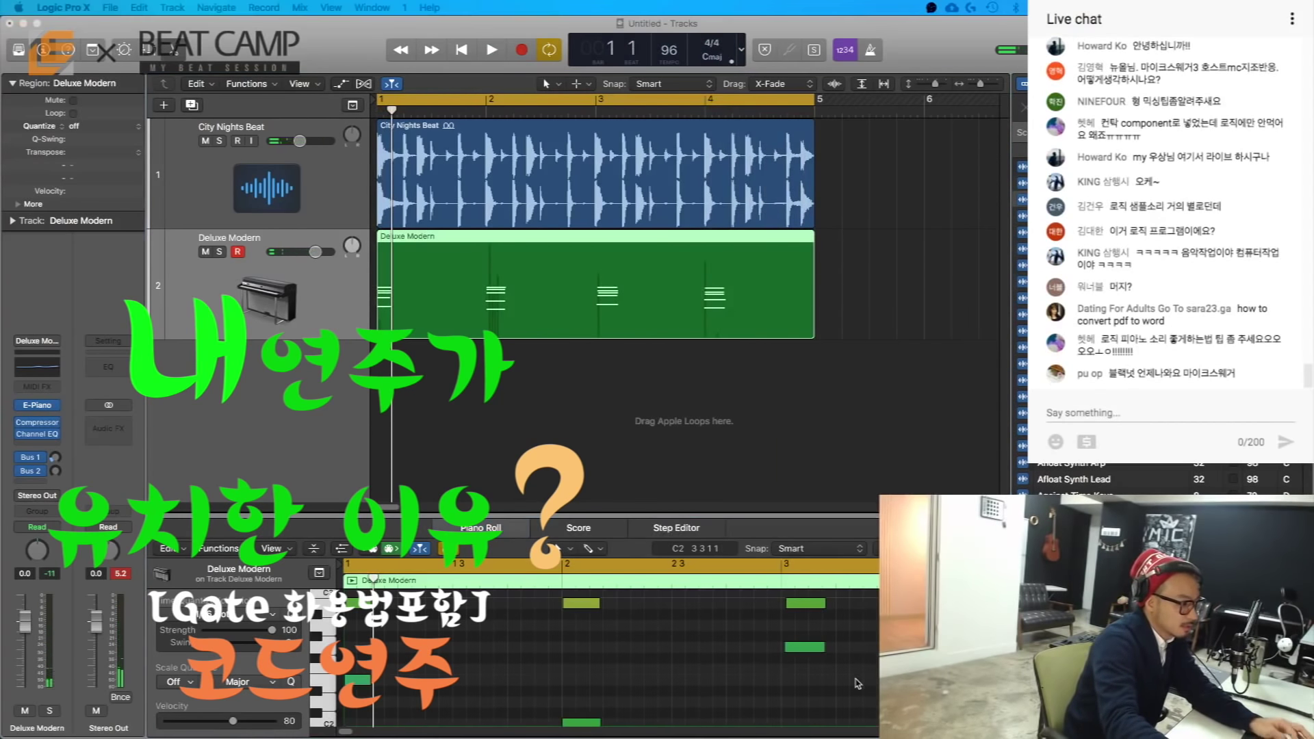
{"action": "scroll", "coordinate": [841, 670], "scroll_direction": "down", "scroll_amount": 5}
{"action": "left_click_drag", "start_coordinate": [732, 514], "coordinate": [732, 390]}
Step: Play back the recorded chords against the beat and examine their note timing in the Piano Roll
{"action": "key", "text": "space"}
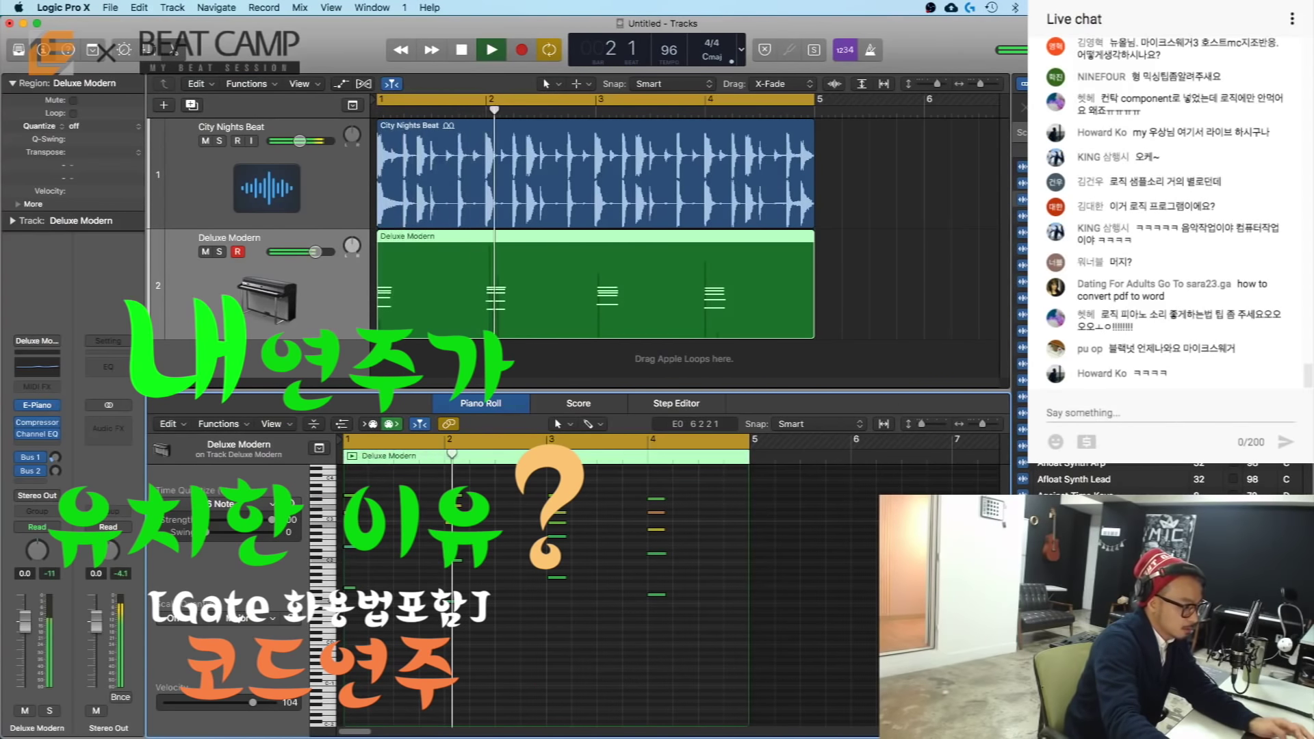
{"action": "scroll", "coordinate": [864, 630], "scroll_direction": "up", "scroll_amount": 5}
{"action": "scroll", "coordinate": [863, 631], "scroll_direction": "down", "scroll_amount": 2}
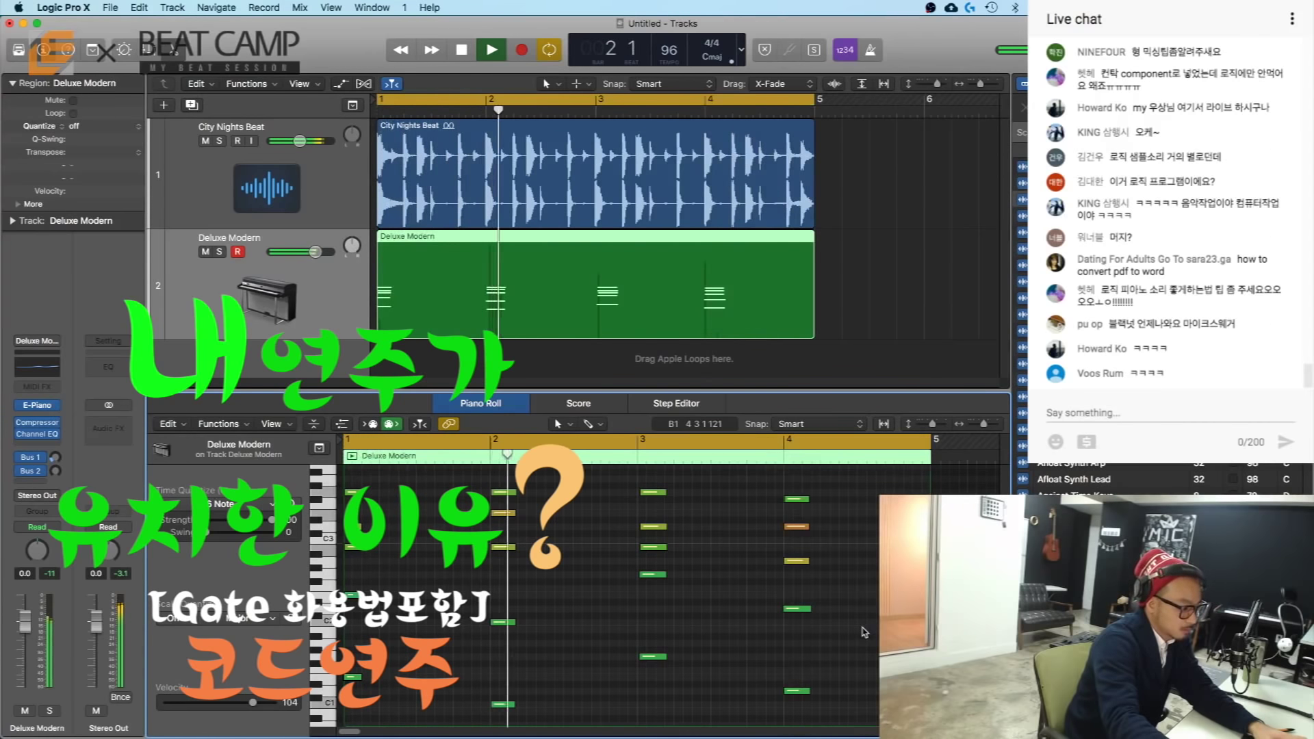
{"action": "key", "text": "space"}
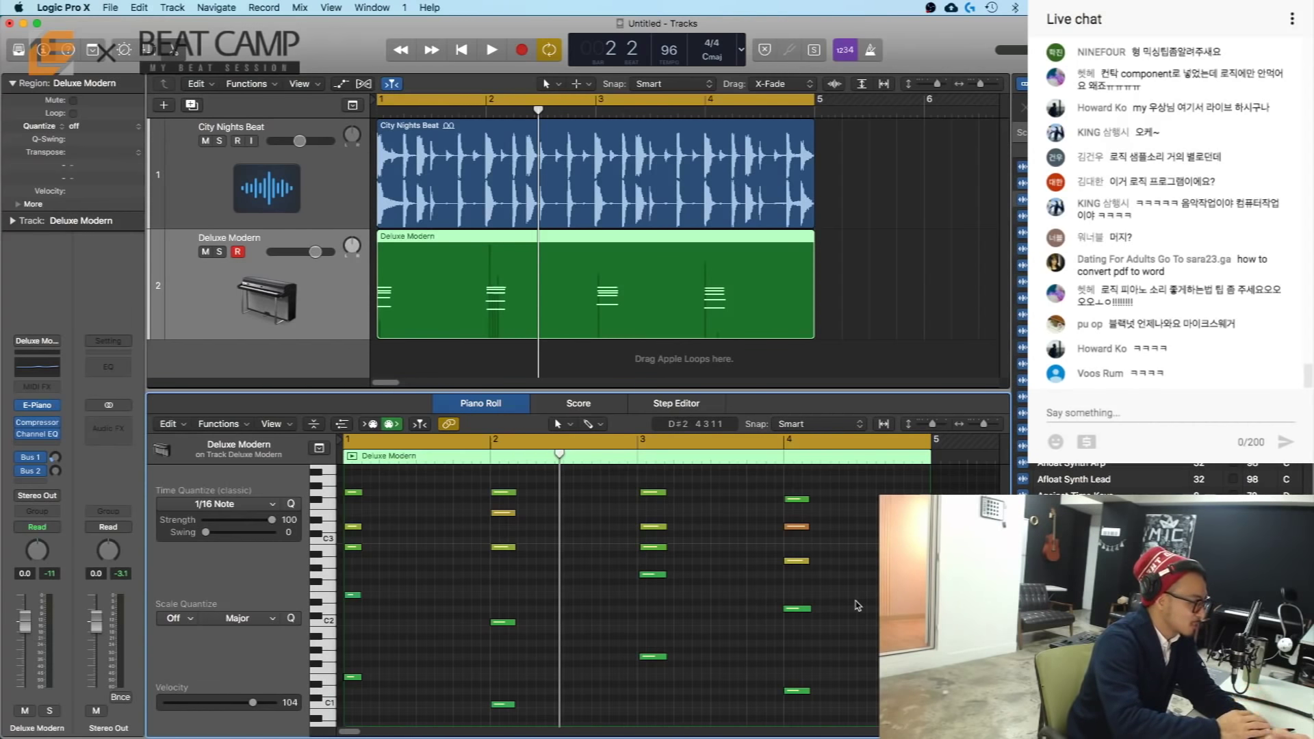
{"action": "key", "text": "space"}
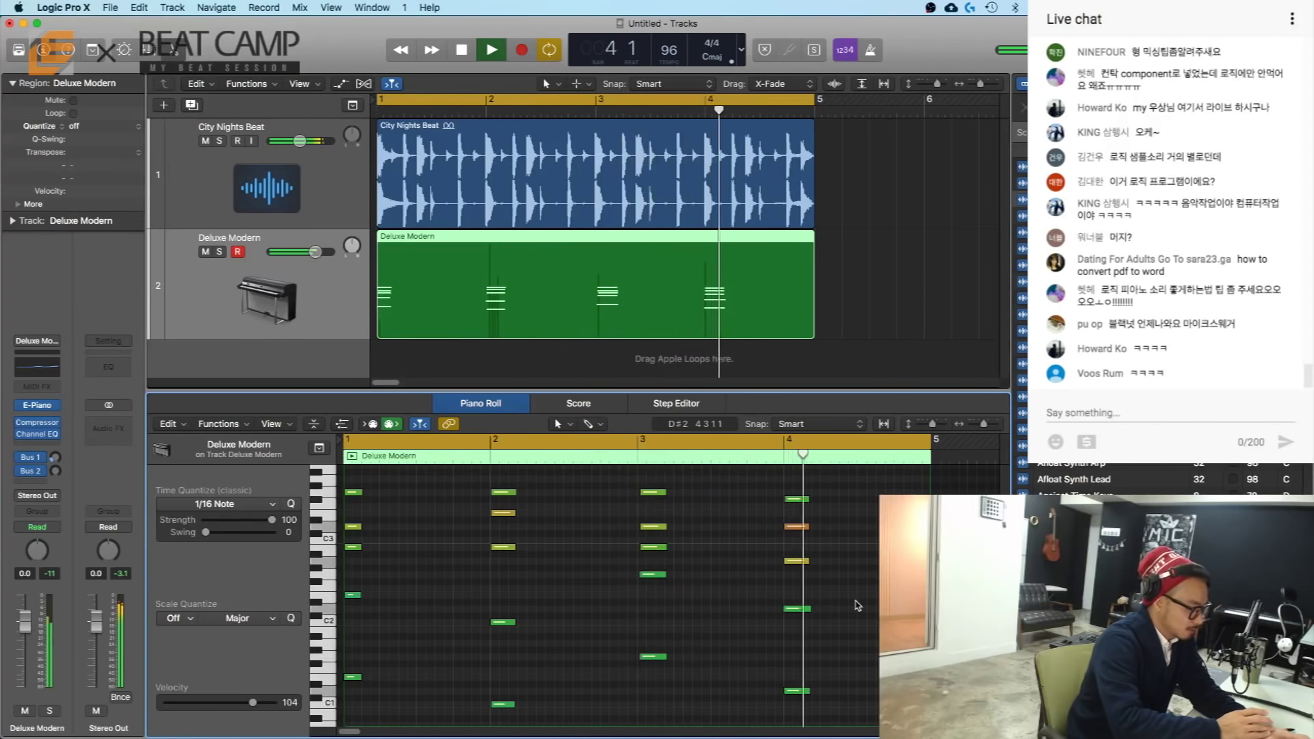
{"action": "key", "text": "space"}
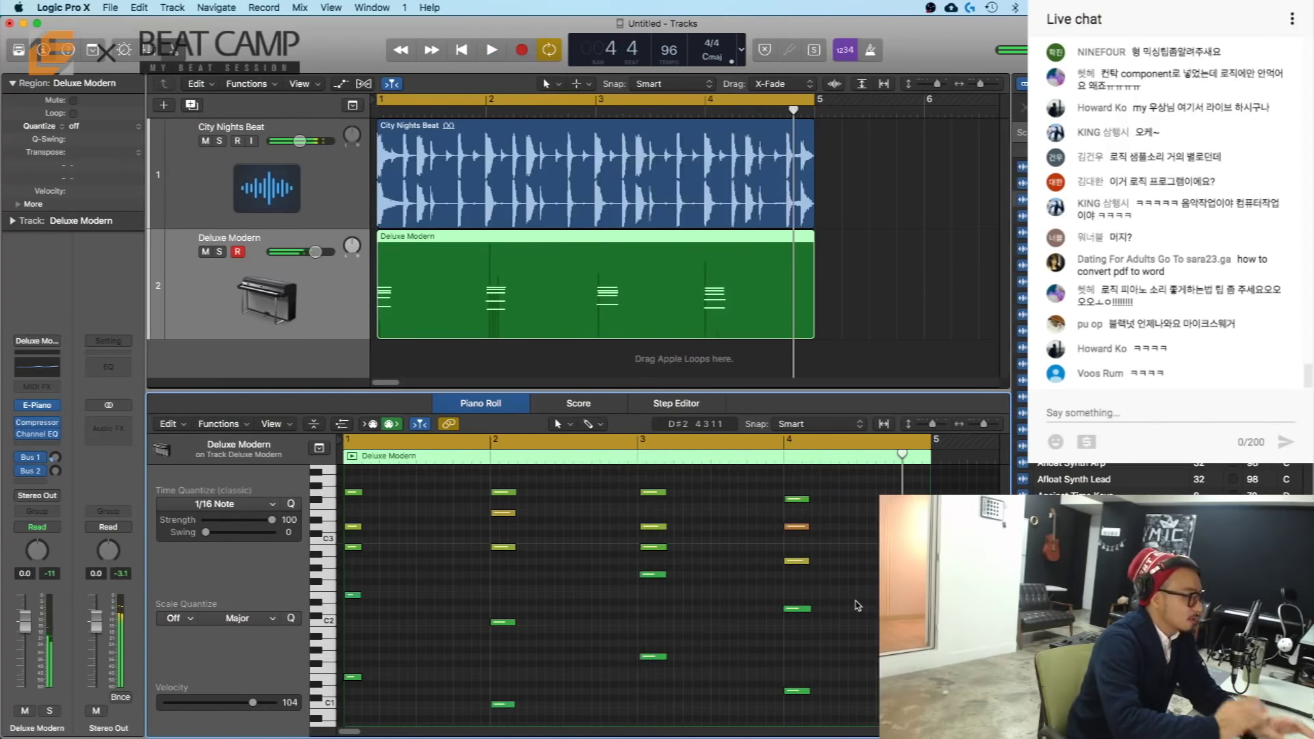
Step: Copy the City Nights Beat and Deluxe Modern regions together to bar 6
{"action": "key", "text": "super+Left"}
{"action": "key", "text": "super+Left"}
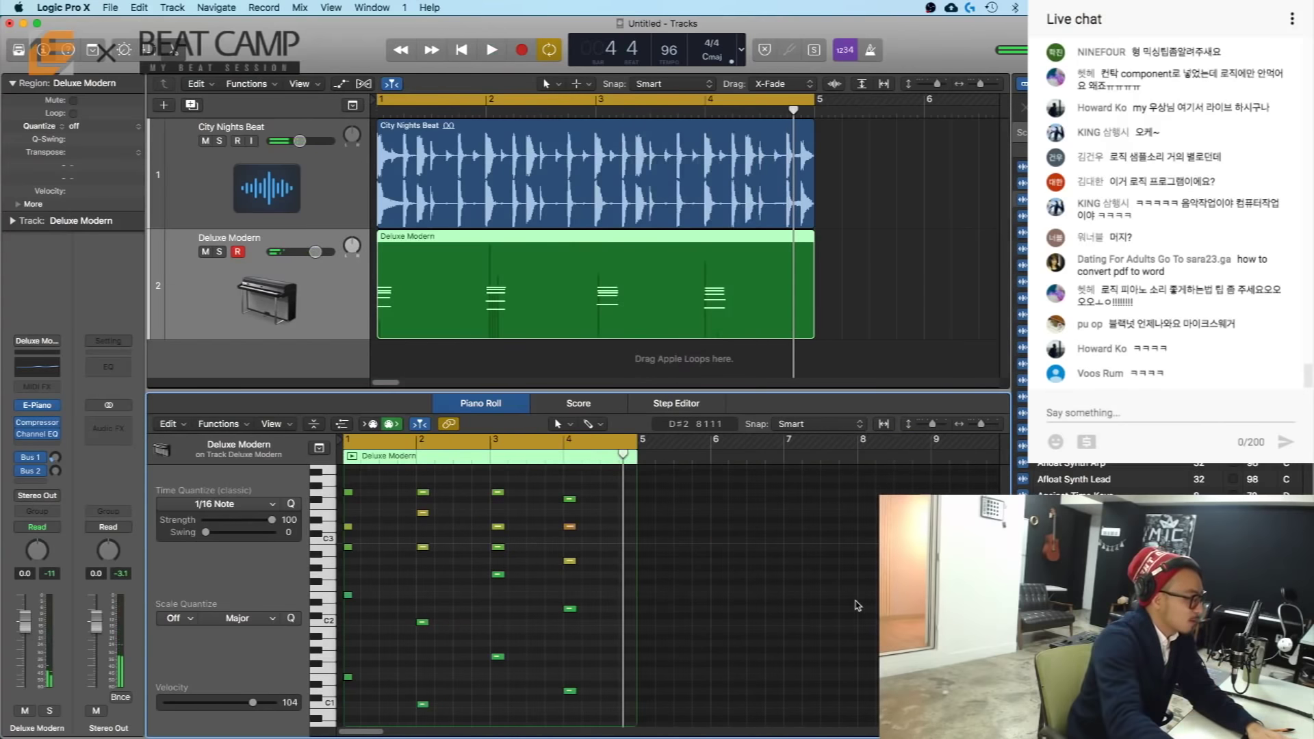
{"action": "left_click", "coordinate": [853, 314]}
{"action": "key", "text": "super+Left"}
{"action": "key", "text": "super+Left"}
{"action": "key", "text": "super+Left"}
{"action": "key", "text": "super+Left"}
{"action": "left_click_drag", "start_coordinate": [666, 302], "coordinate": [624, 170]}
Step: Set the cycle range to bars 6–10 around the copied beat and delete the copied Deluxe Modern region
{"action": "left_click", "coordinate": [727, 296]}
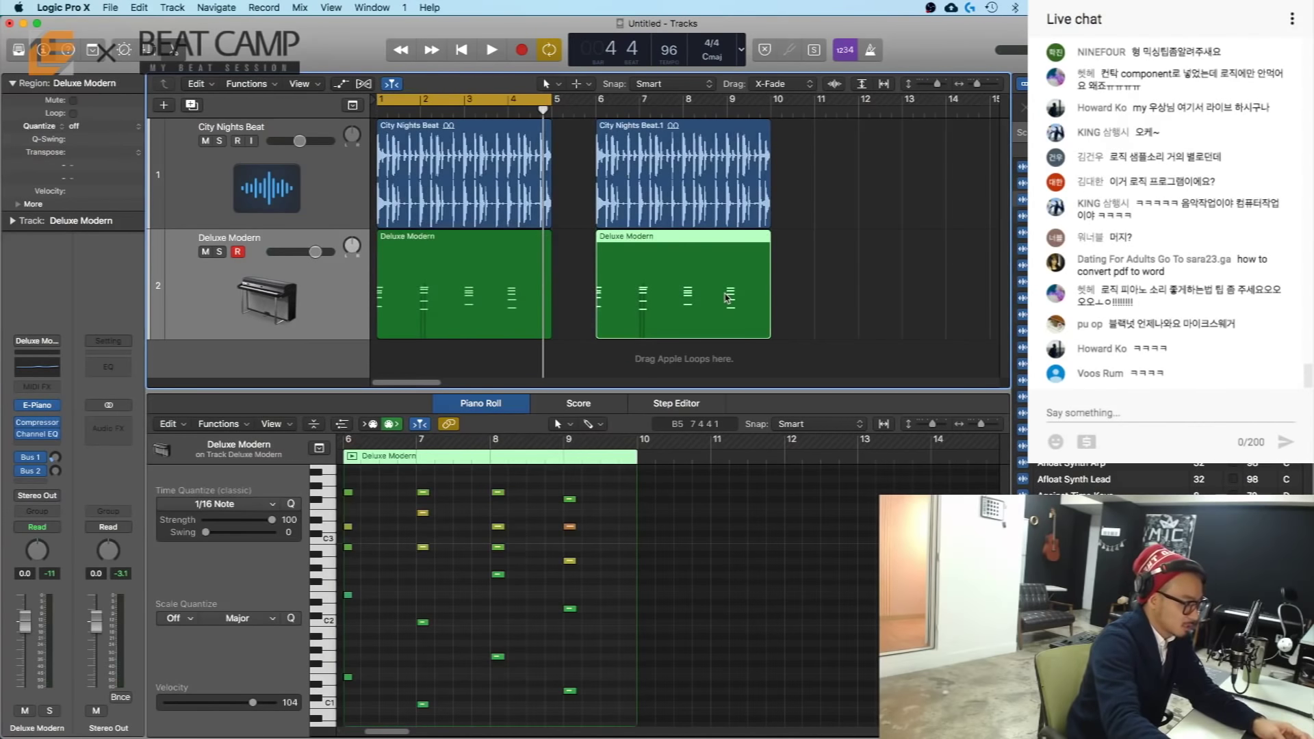
{"action": "left_click", "coordinate": [644, 201]}
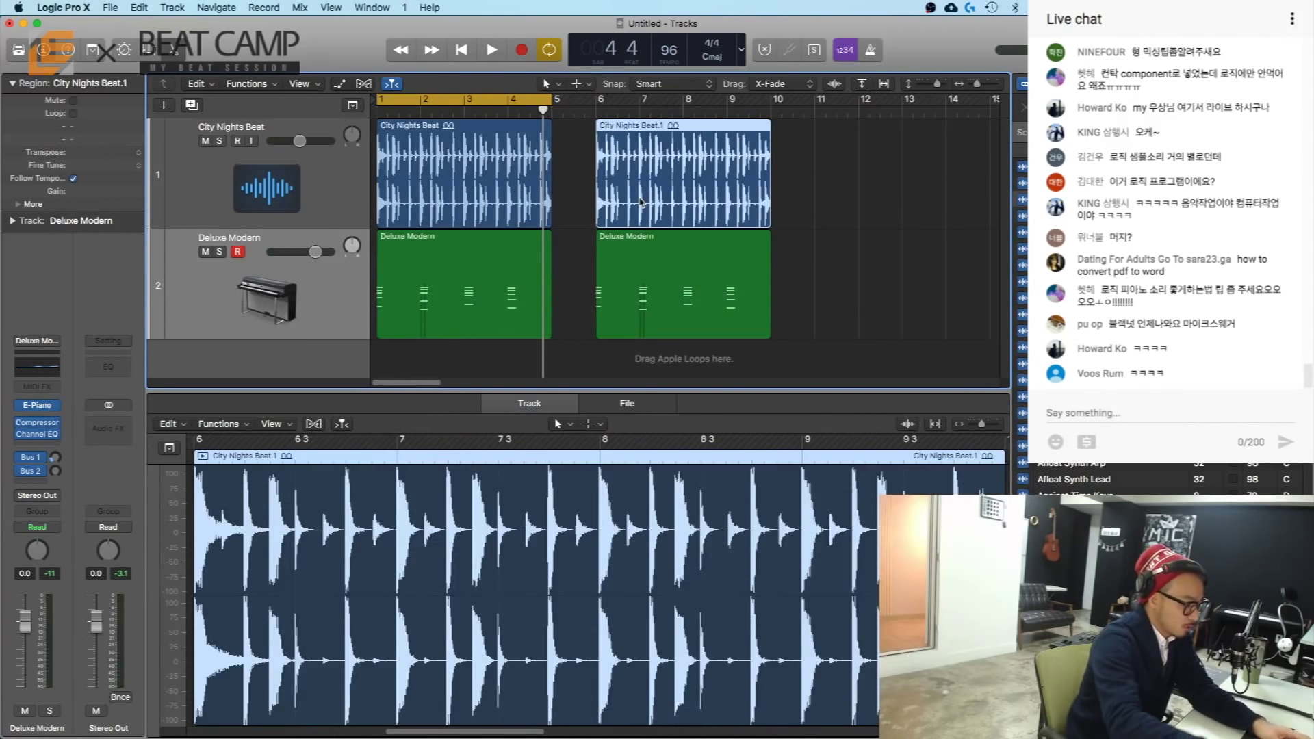
{"action": "left_click", "coordinate": [642, 288]}
{"action": "key", "text": "Delete"}
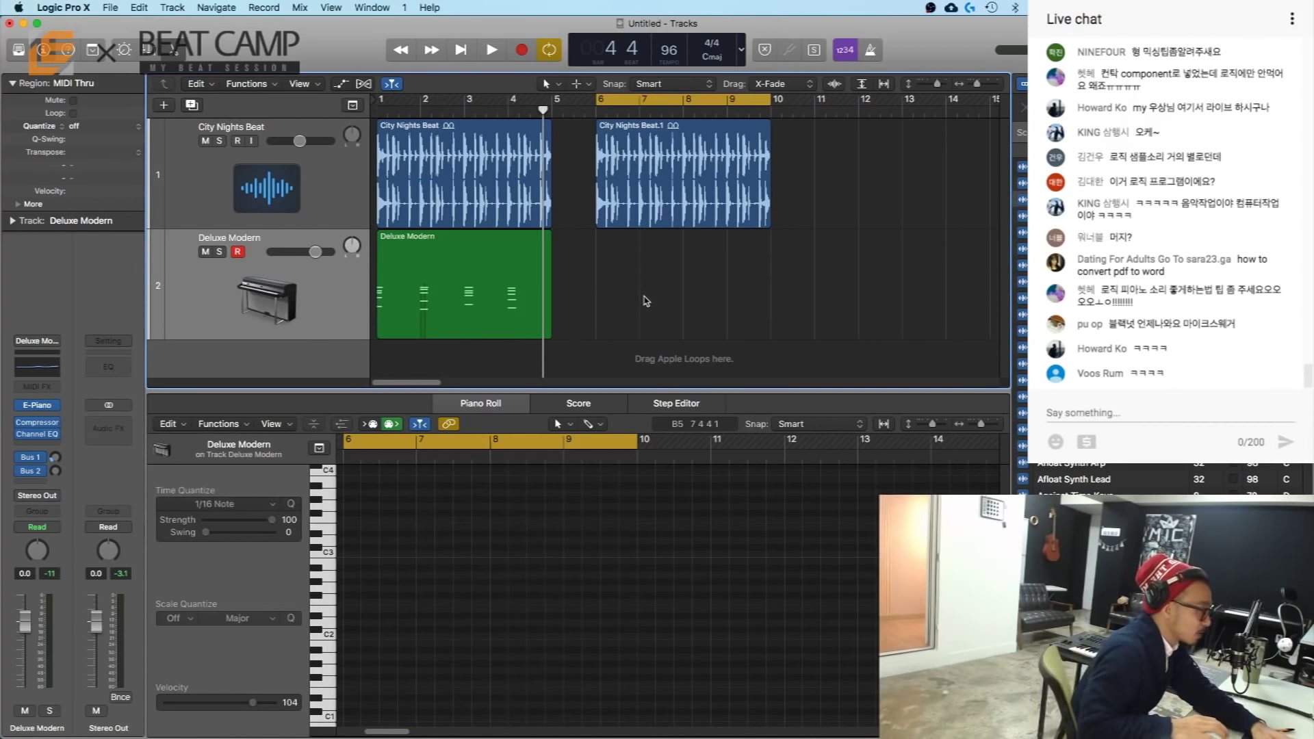
Step: Record a new chord take on the Deluxe Modern track over the bars 6–10 cycle and magnify its notes
{"action": "key", "text": "r"}
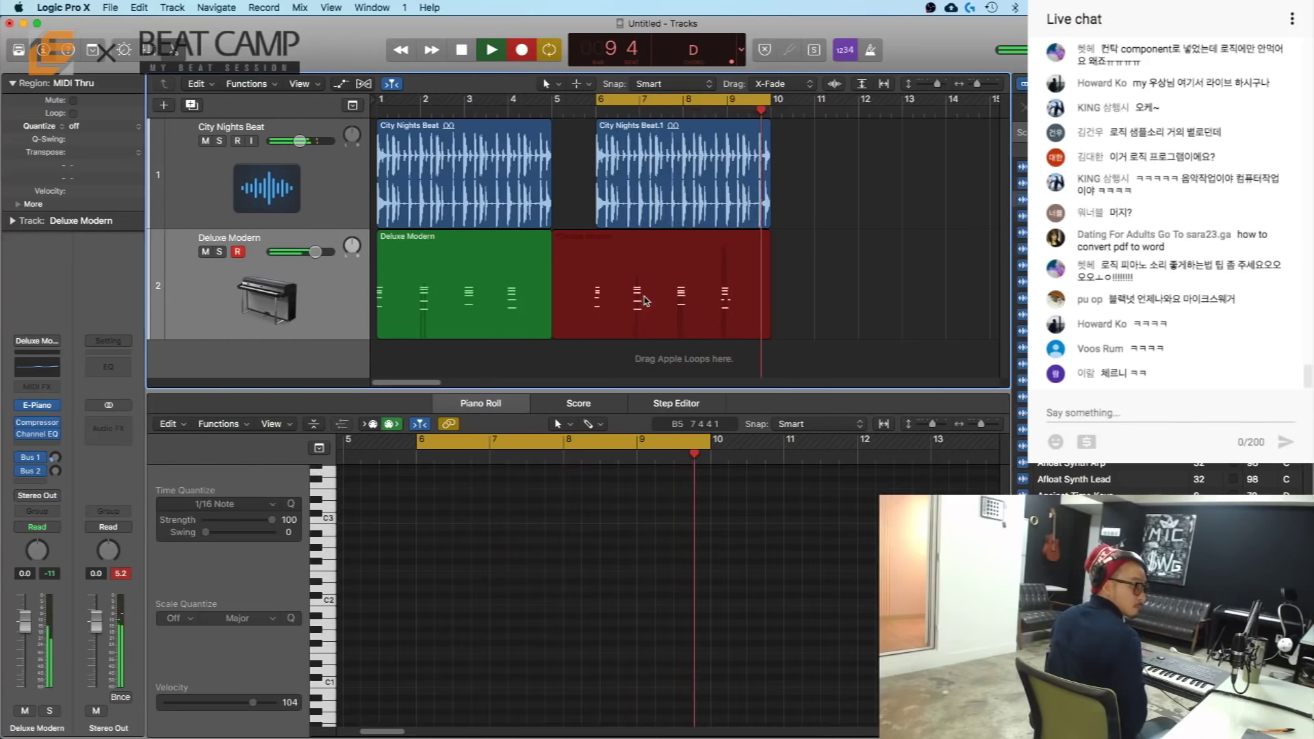
{"action": "key", "text": "space"}
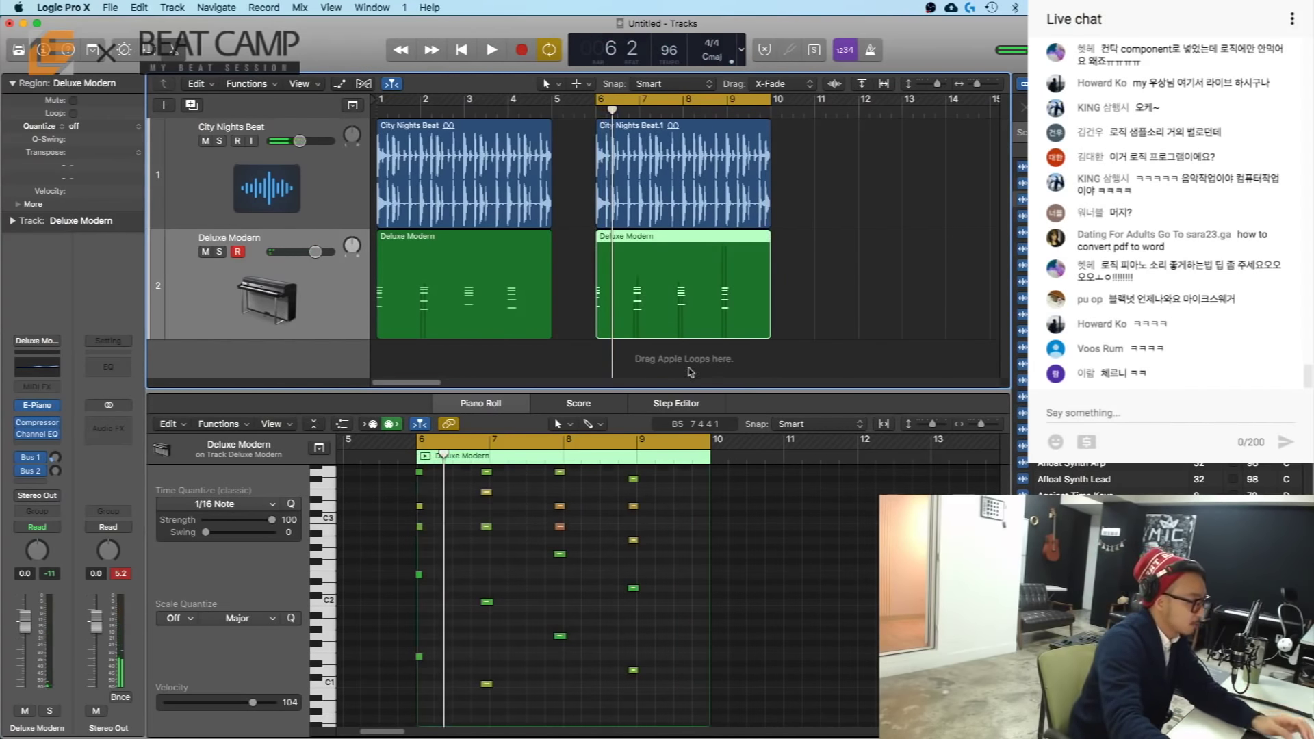
{"action": "left_click_drag", "start_coordinate": [465, 649], "coordinate": [404, 445]}
{"action": "left_click", "coordinate": [436, 509]}
{"action": "key", "text": "z"}
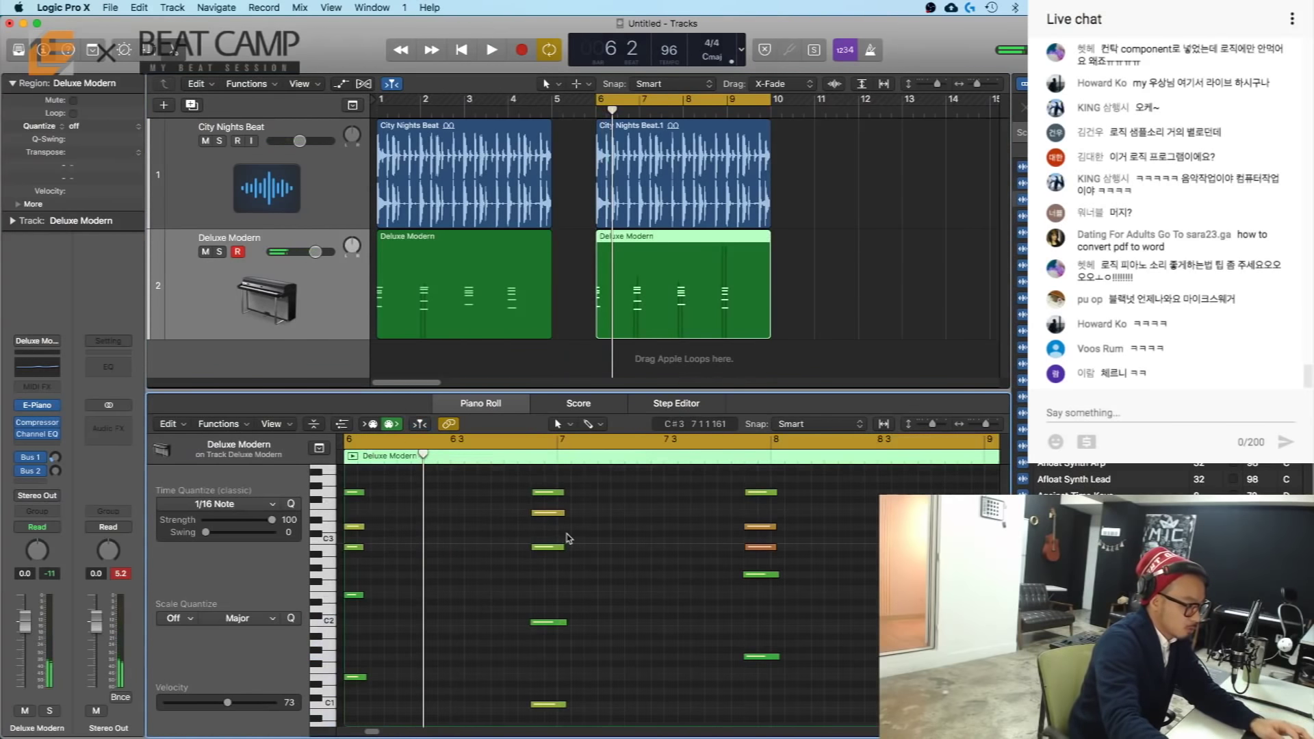
Step: Play the newly recorded take within the bars 6–10 cycle and examine its notes in the Piano Roll
{"action": "key", "text": "super+Left"}
{"action": "left_click", "coordinate": [523, 455]}
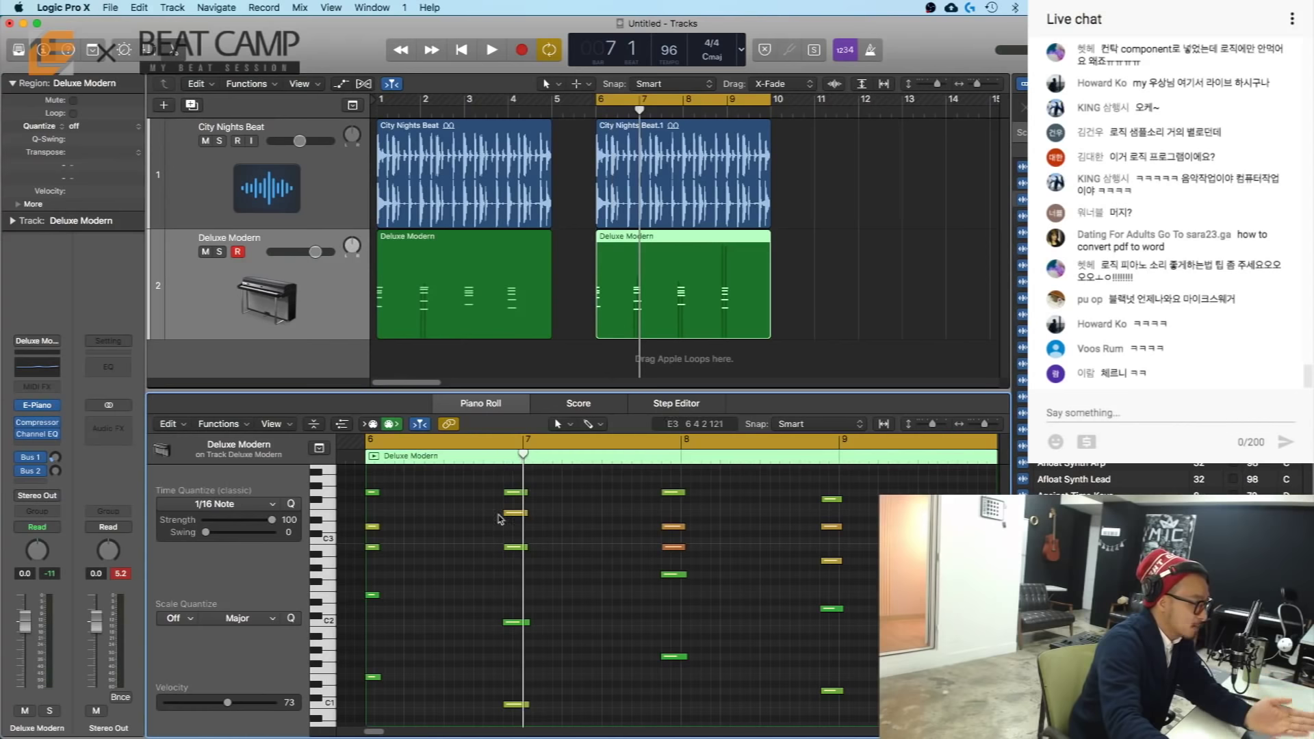
{"action": "left_click", "coordinate": [874, 308]}
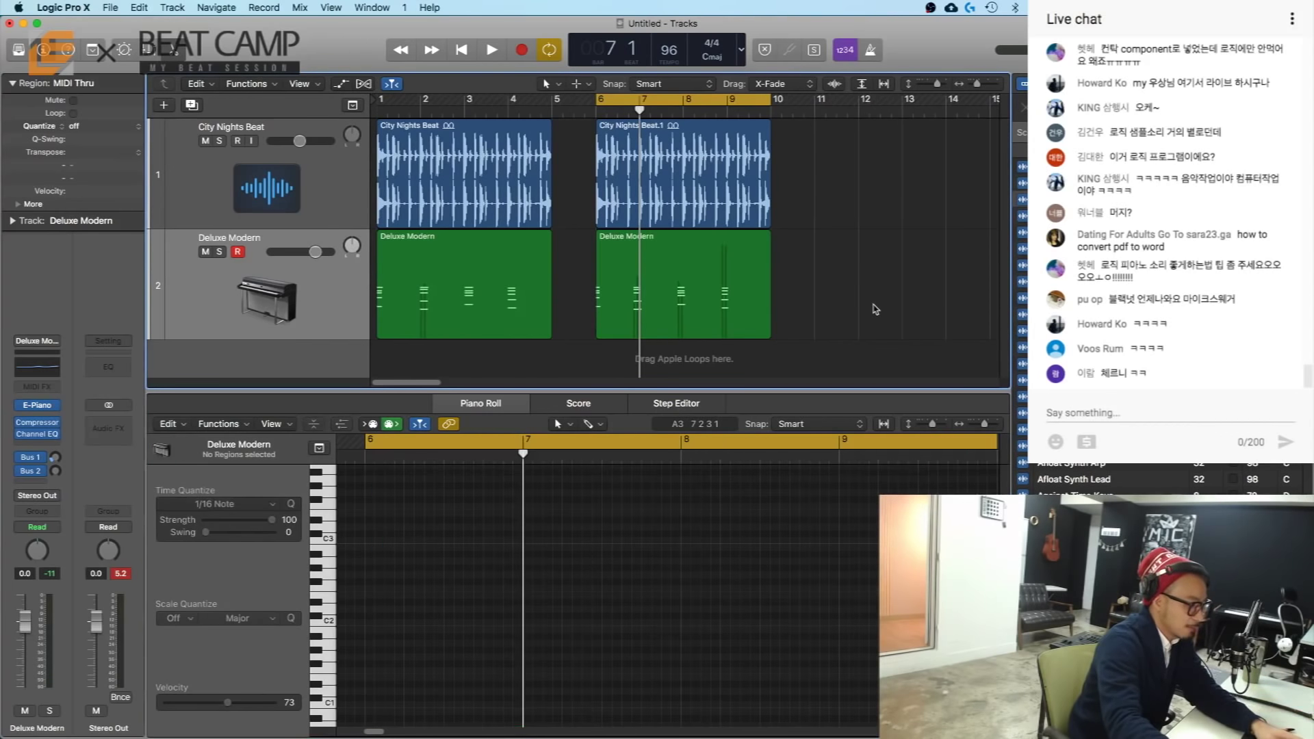
{"action": "key", "text": "space"}
{"action": "left_click", "coordinate": [623, 316]}
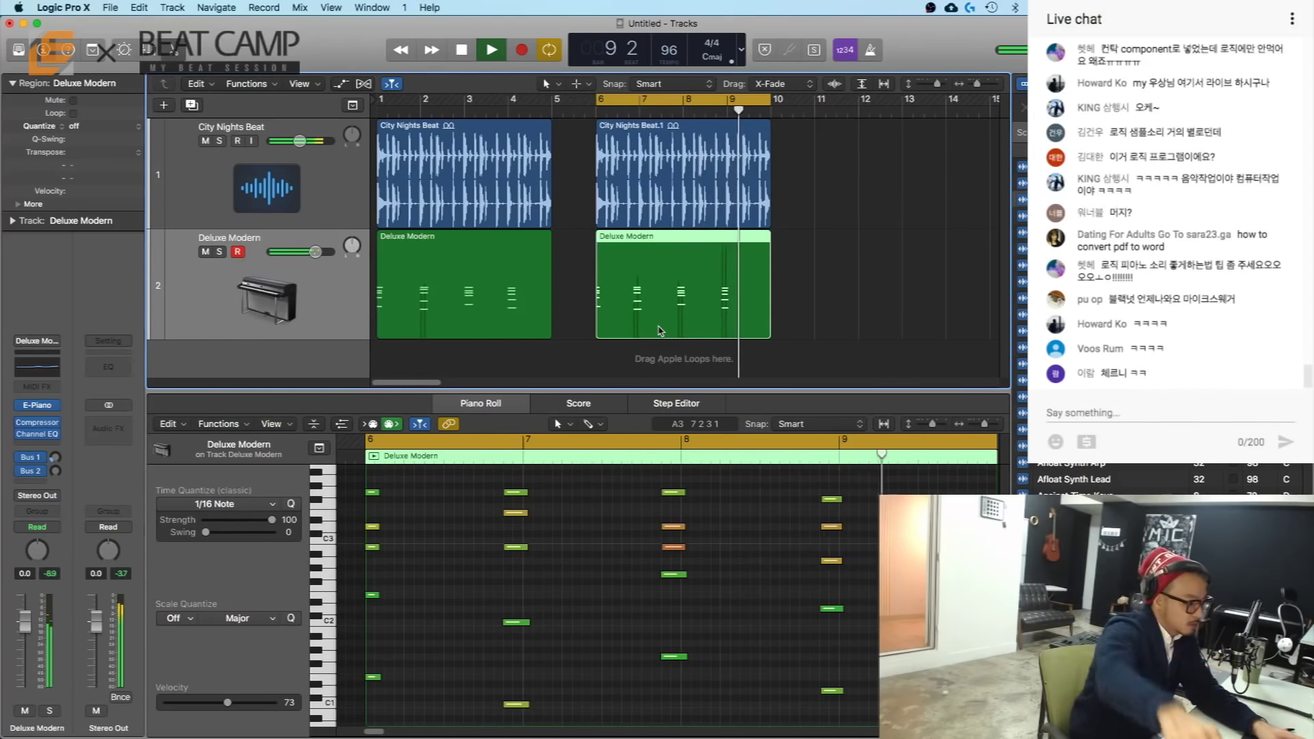
{"action": "left_click", "coordinate": [864, 302]}
{"action": "key", "text": "space"}
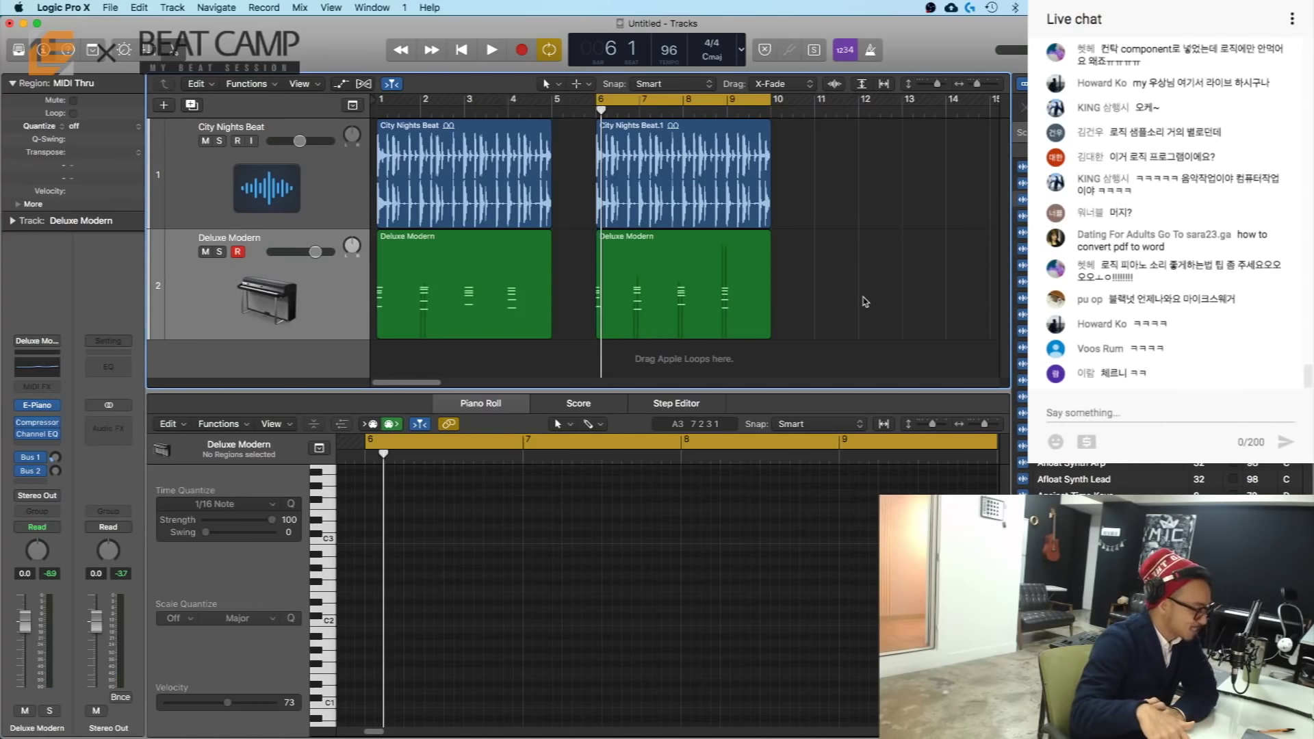
Step: Set the cycle range to the first City Nights Beat region and play the original chord take for comparison
{"action": "left_click", "coordinate": [463, 195]}
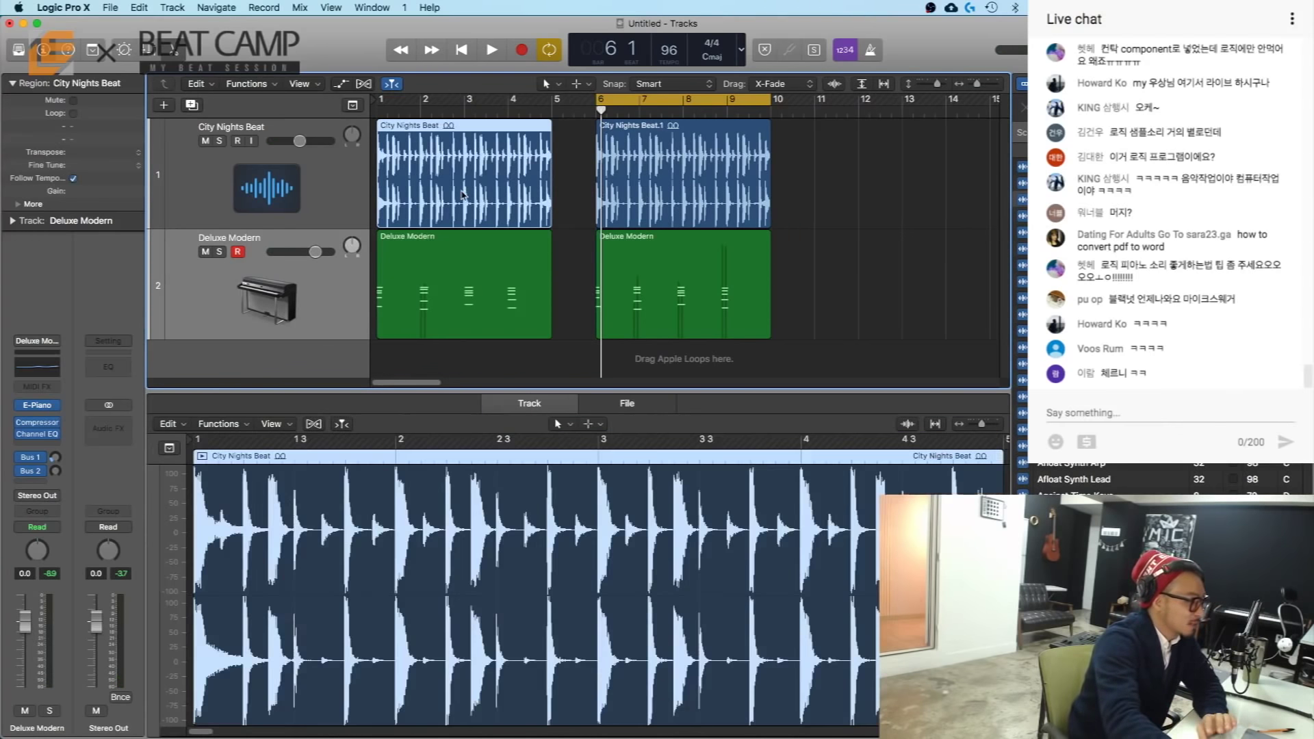
{"action": "key", "text": "super+u"}
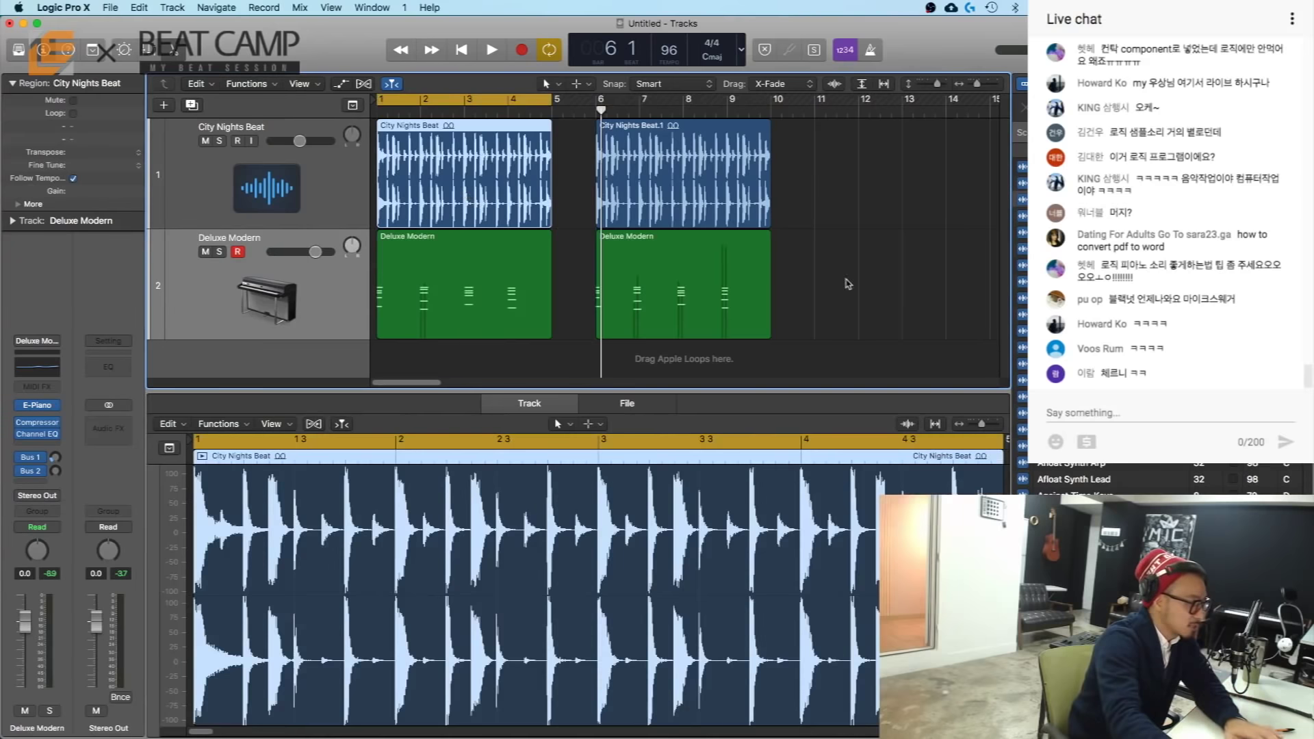
{"action": "left_click", "coordinate": [881, 289]}
{"action": "key", "text": "space"}
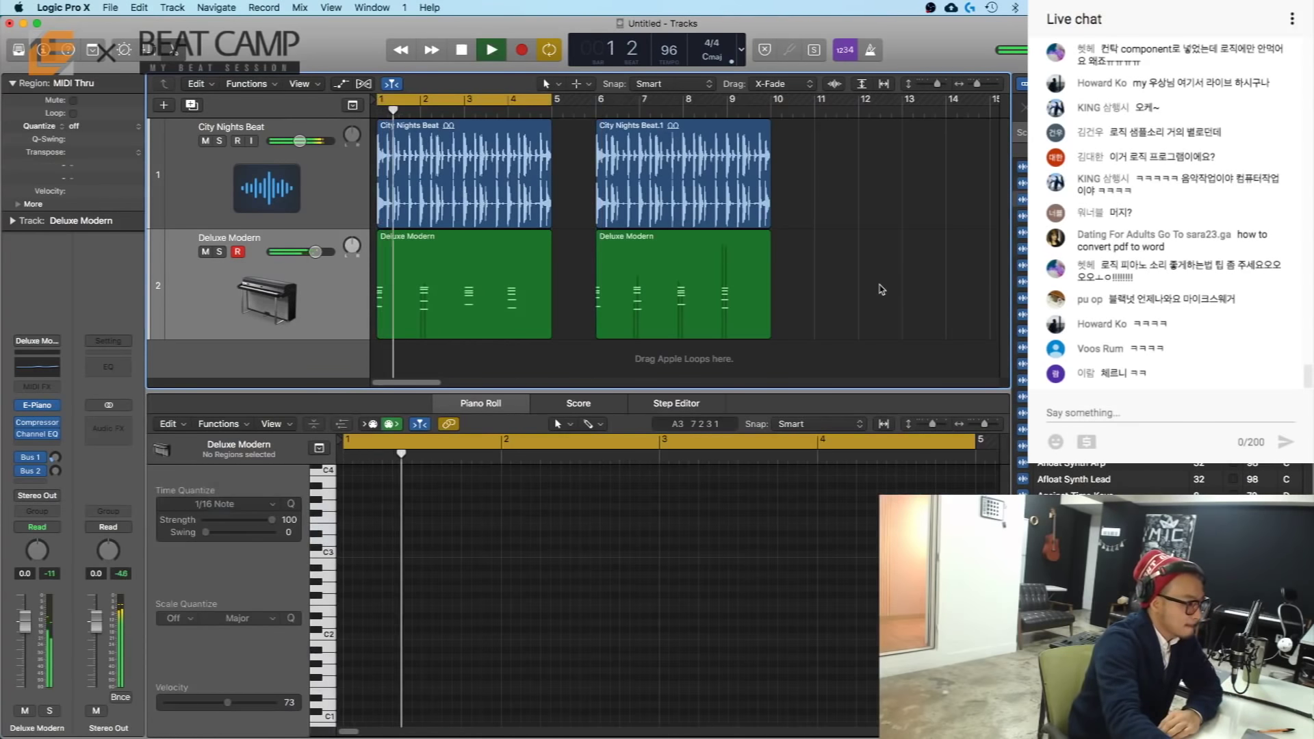
{"action": "left_click", "coordinate": [450, 316]}
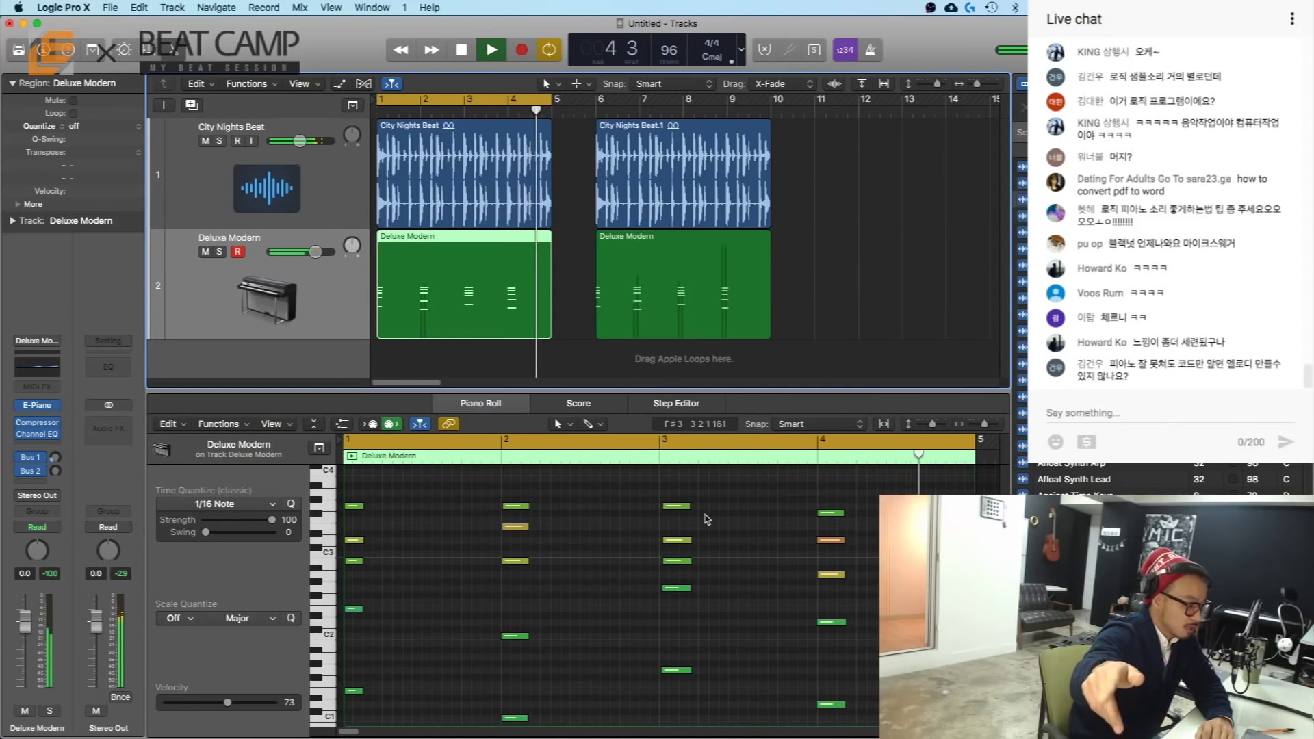
{"action": "key", "text": "space"}
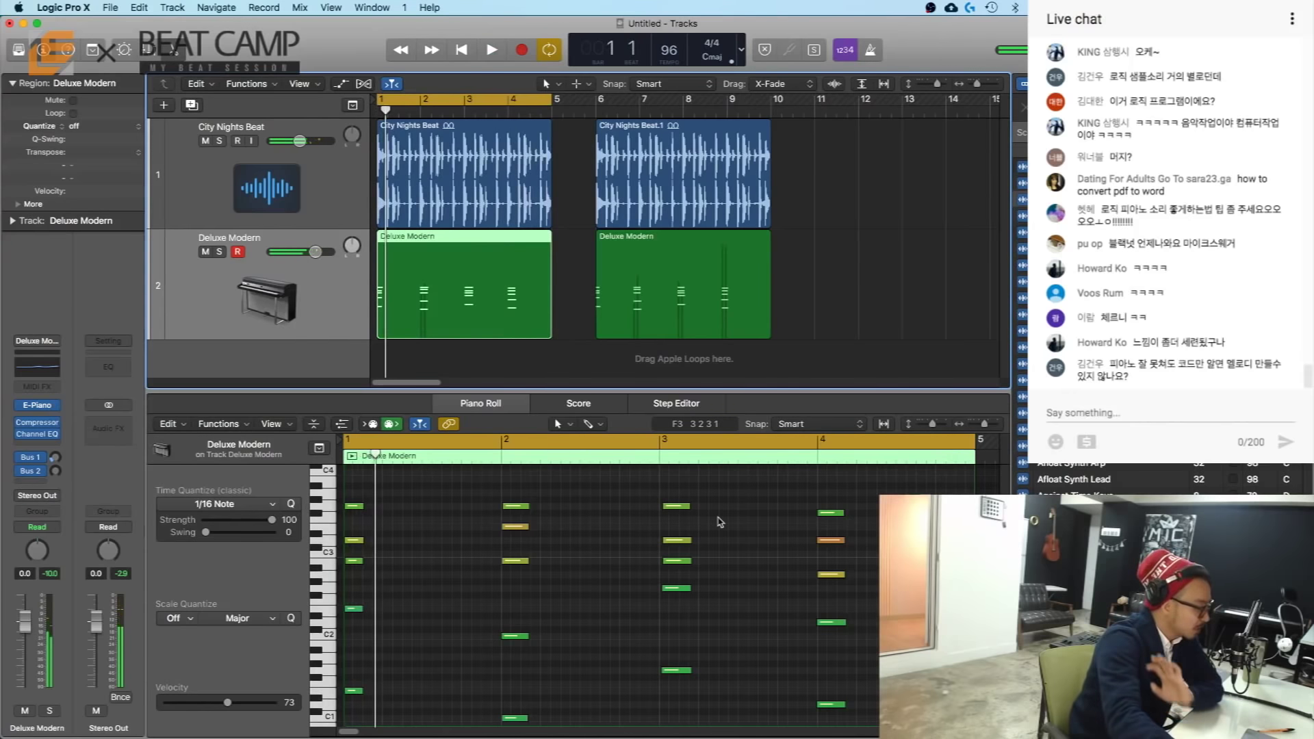
Step: Set the cycle range to the second Deluxe Modern region and color that region yellow
{"action": "left_click", "coordinate": [679, 320]}
{"action": "key", "text": "super+u"}
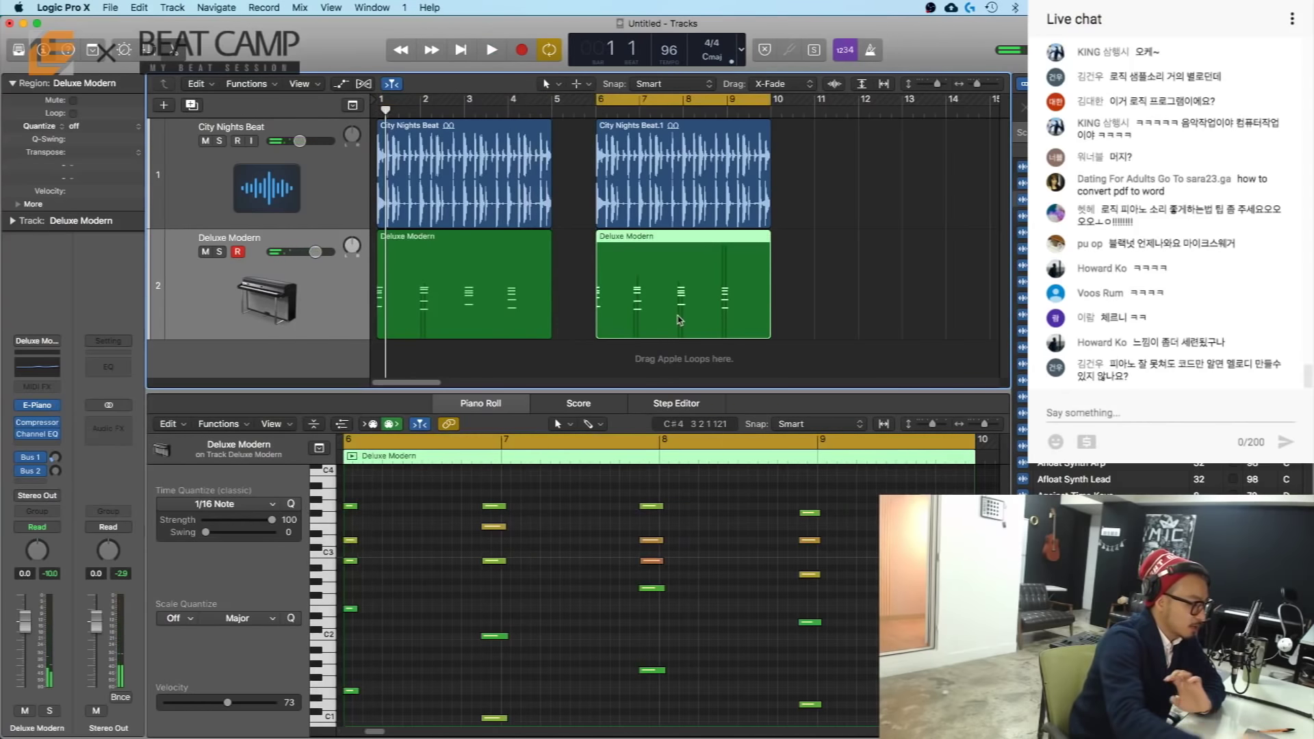
{"action": "key", "text": "alt+c"}
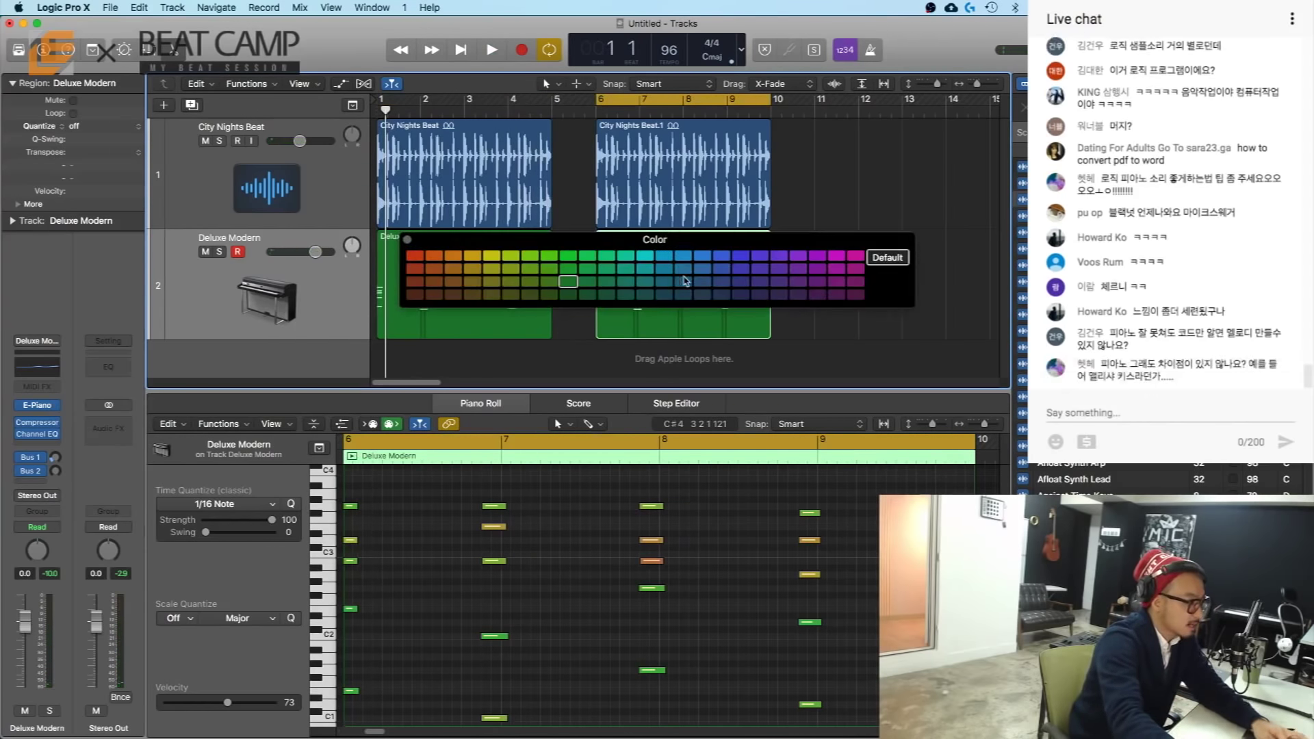
{"action": "left_click", "coordinate": [492, 257]}
{"action": "key", "text": "alt+c"}
{"action": "left_click", "coordinate": [831, 294]}
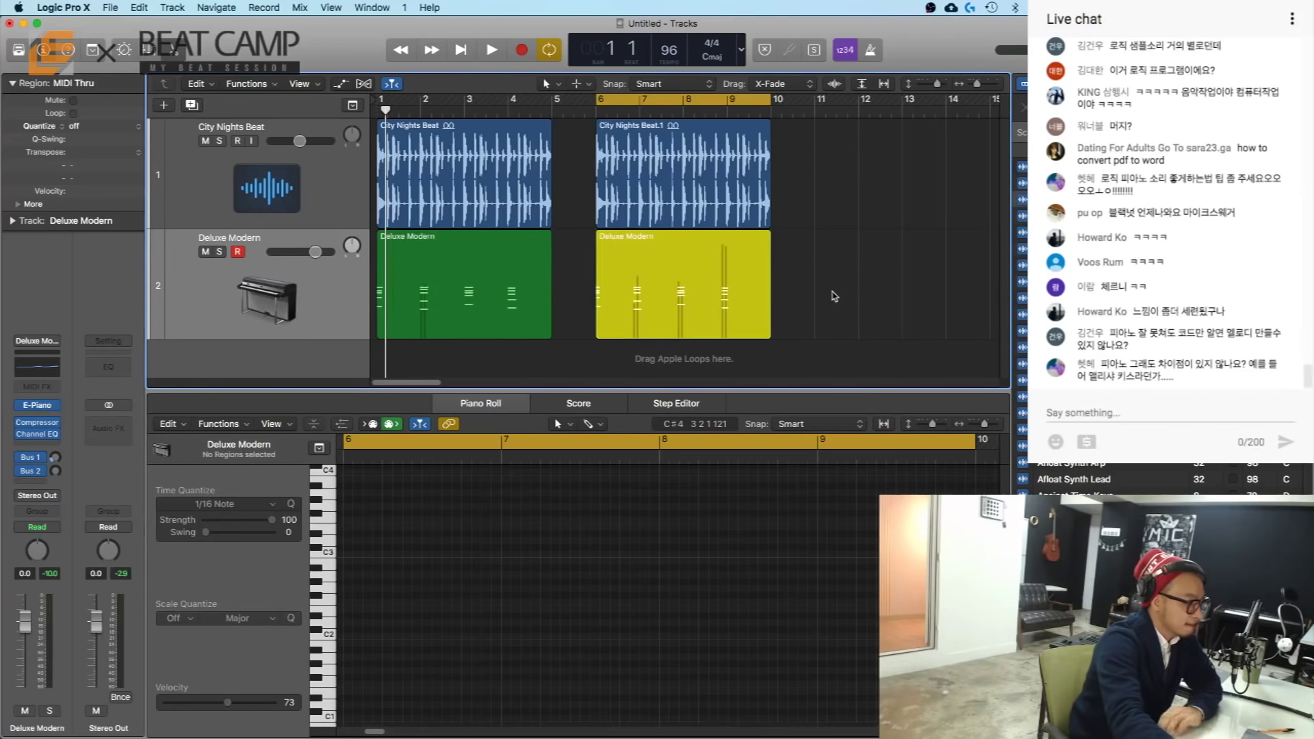
Step: Play the yellow Deluxe Modern region alongside the beat and select the five chord notes around bar 8
{"action": "left_click", "coordinate": [706, 297]}
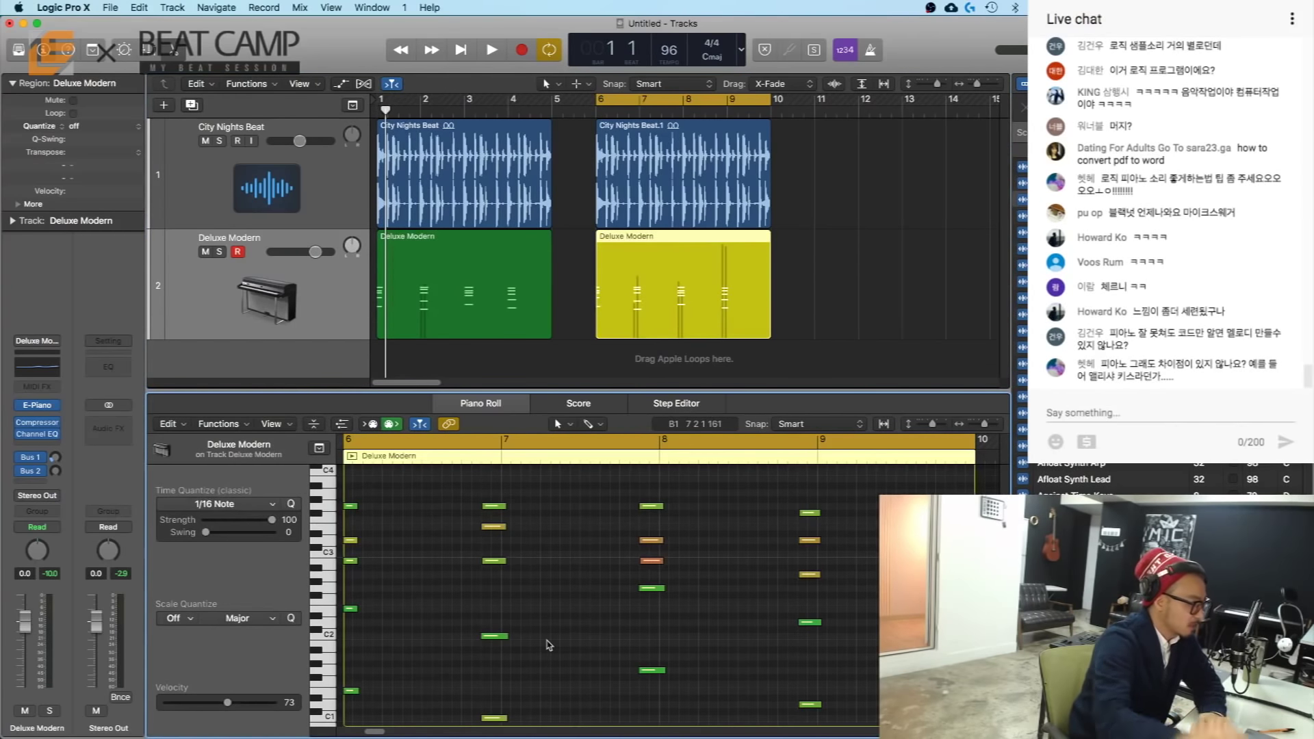
{"action": "key", "text": "space"}
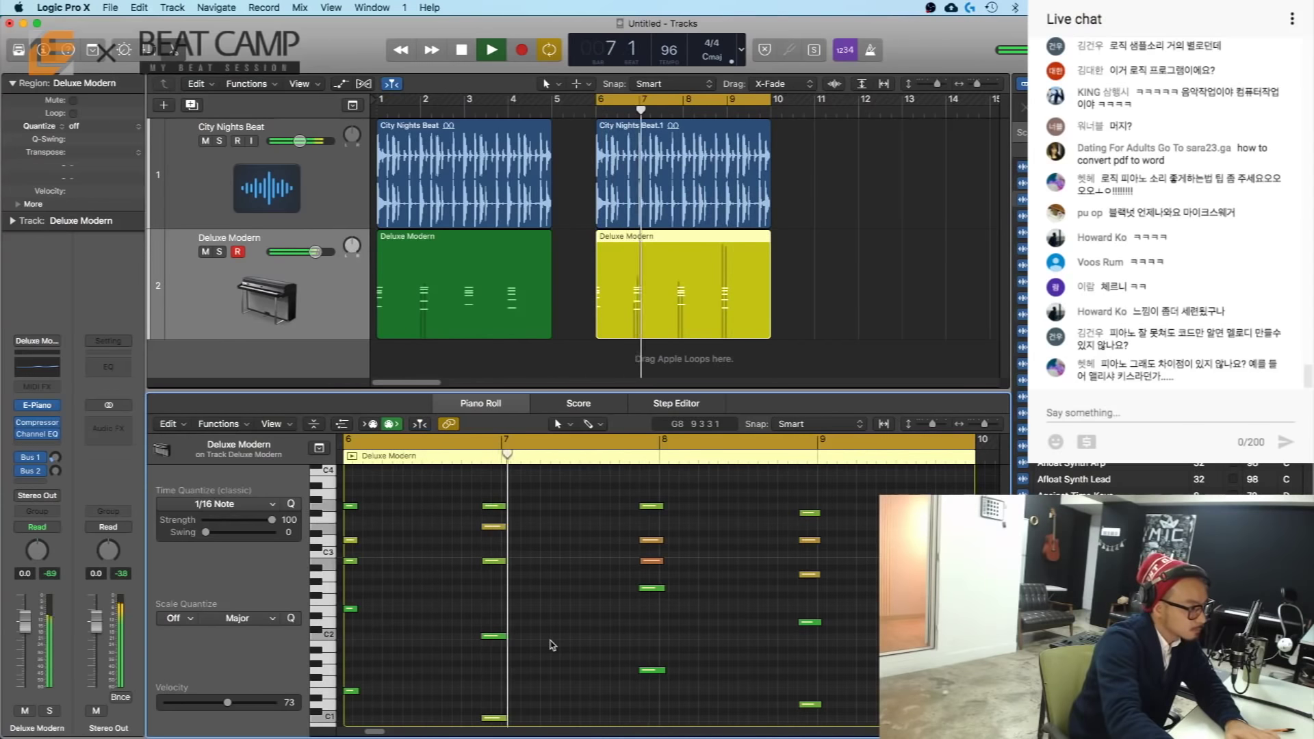
{"action": "key", "text": "space"}
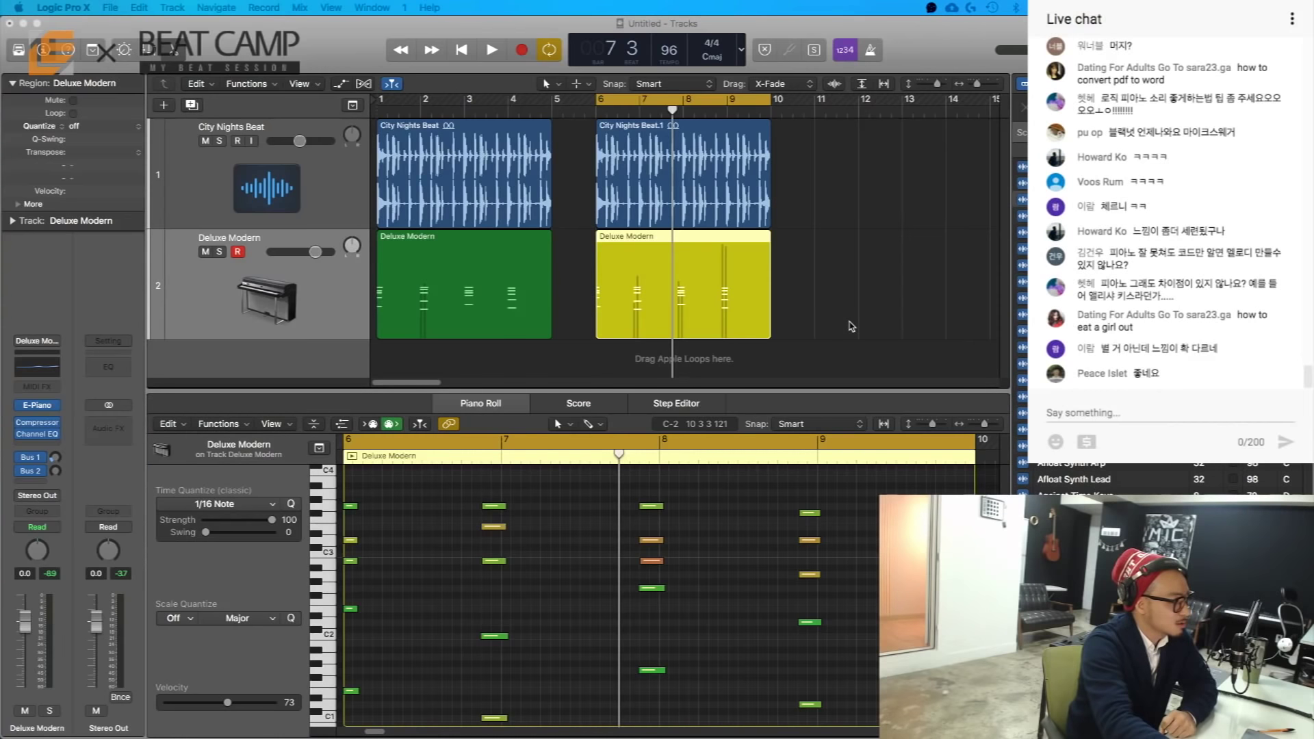
{"action": "left_click", "coordinate": [739, 334]}
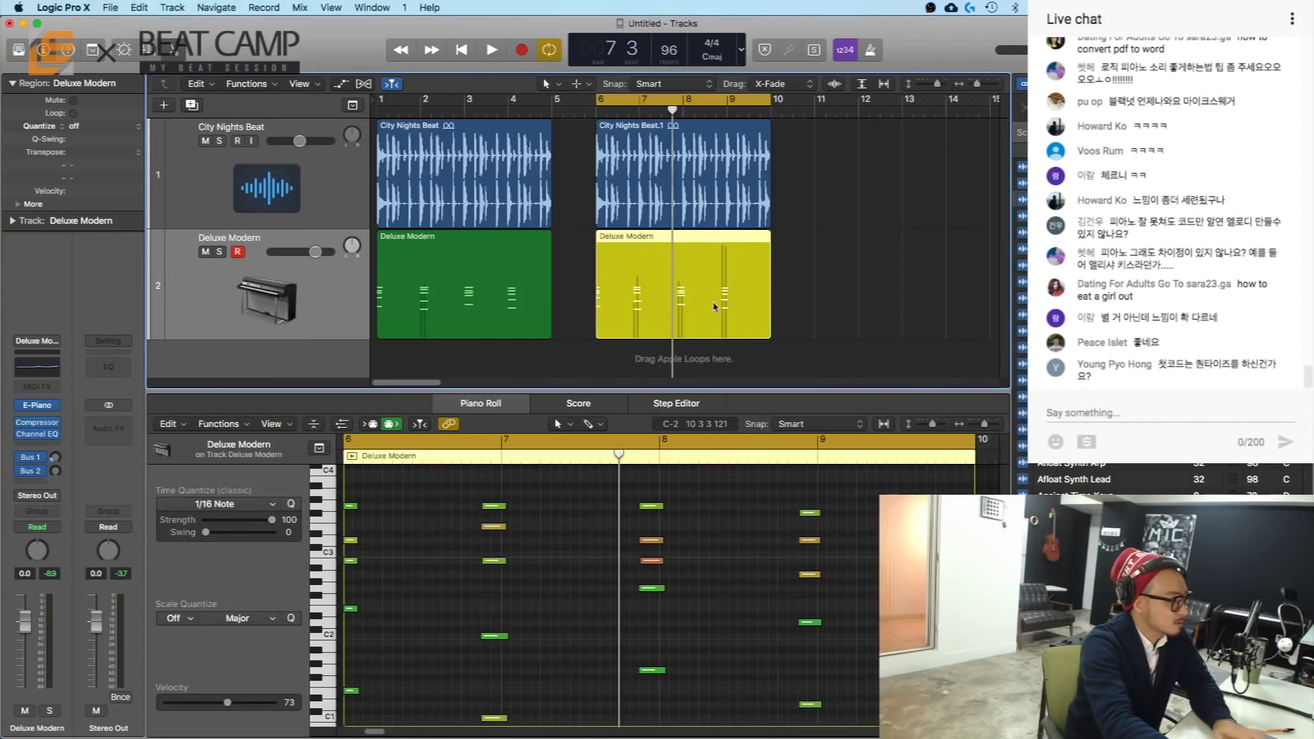
{"action": "key", "text": "space"}
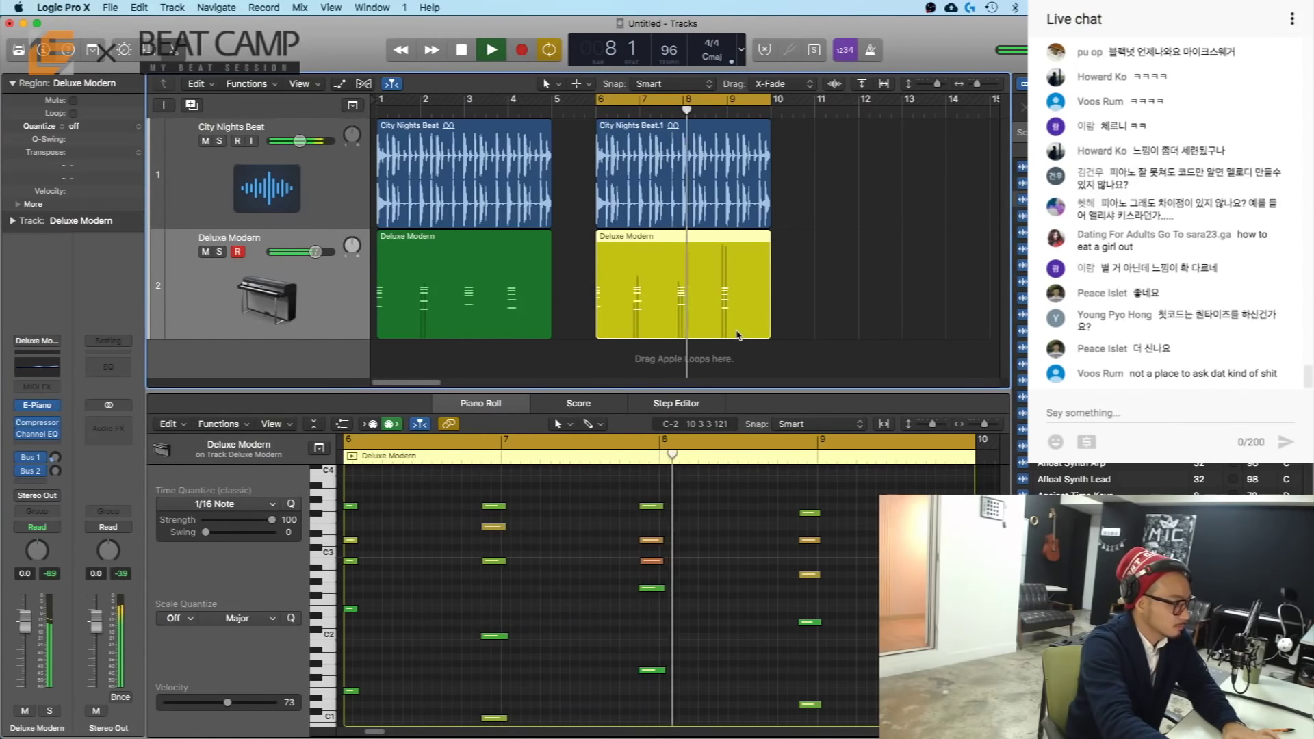
{"action": "key", "text": "space"}
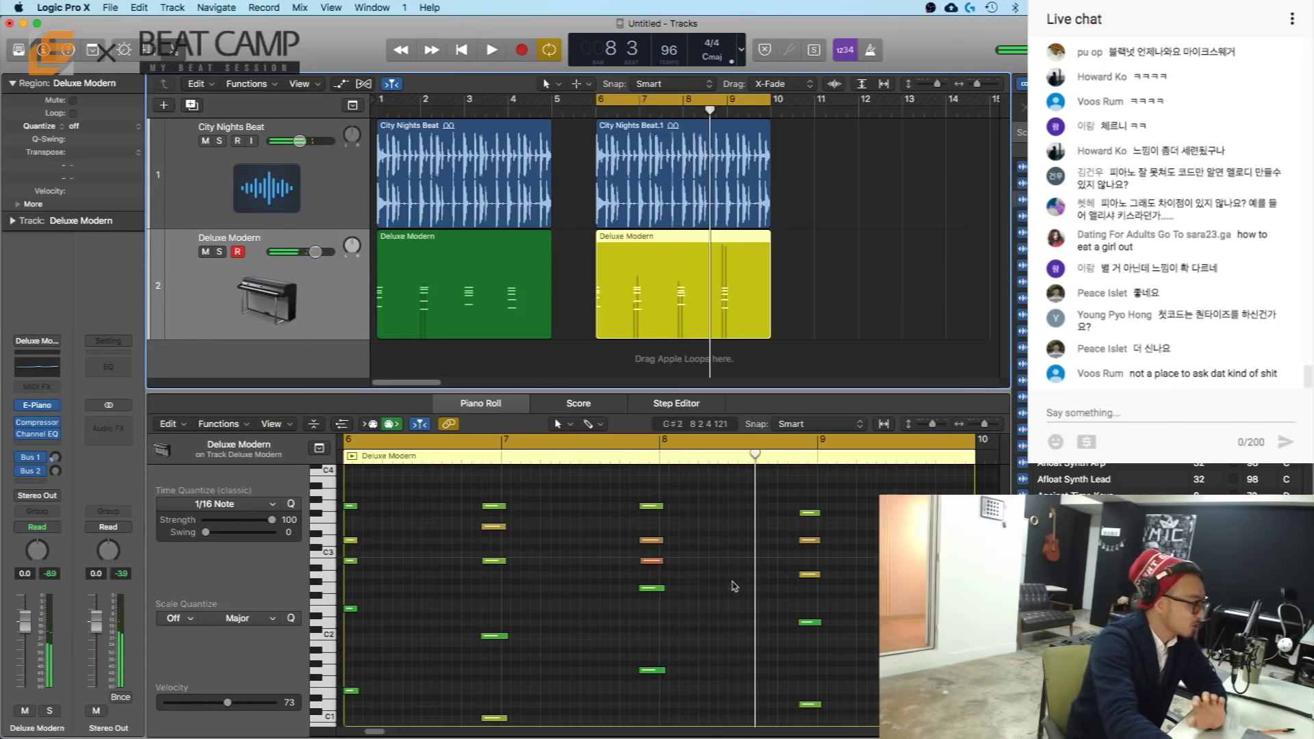
{"action": "left_click", "coordinate": [695, 702]}
{"action": "left_click_drag", "start_coordinate": [695, 702], "coordinate": [655, 508]}
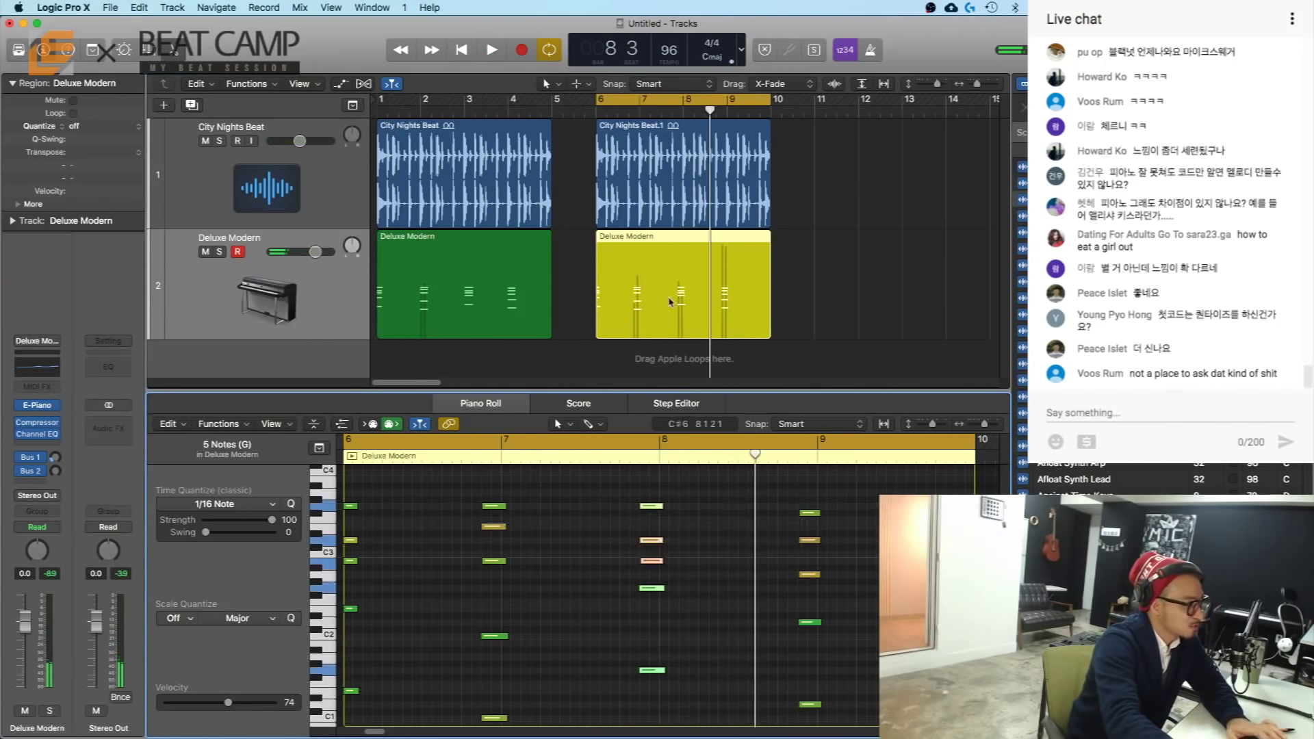
Step: Copy the second beat region and the yellow Deluxe Modern region to bar 11, and set the cycle range around the copies
{"action": "left_click", "coordinate": [827, 299]}
{"action": "key", "text": "super+Left"}
{"action": "key", "text": "super+Left"}
{"action": "left_click_drag", "start_coordinate": [690, 315], "coordinate": [620, 200]}
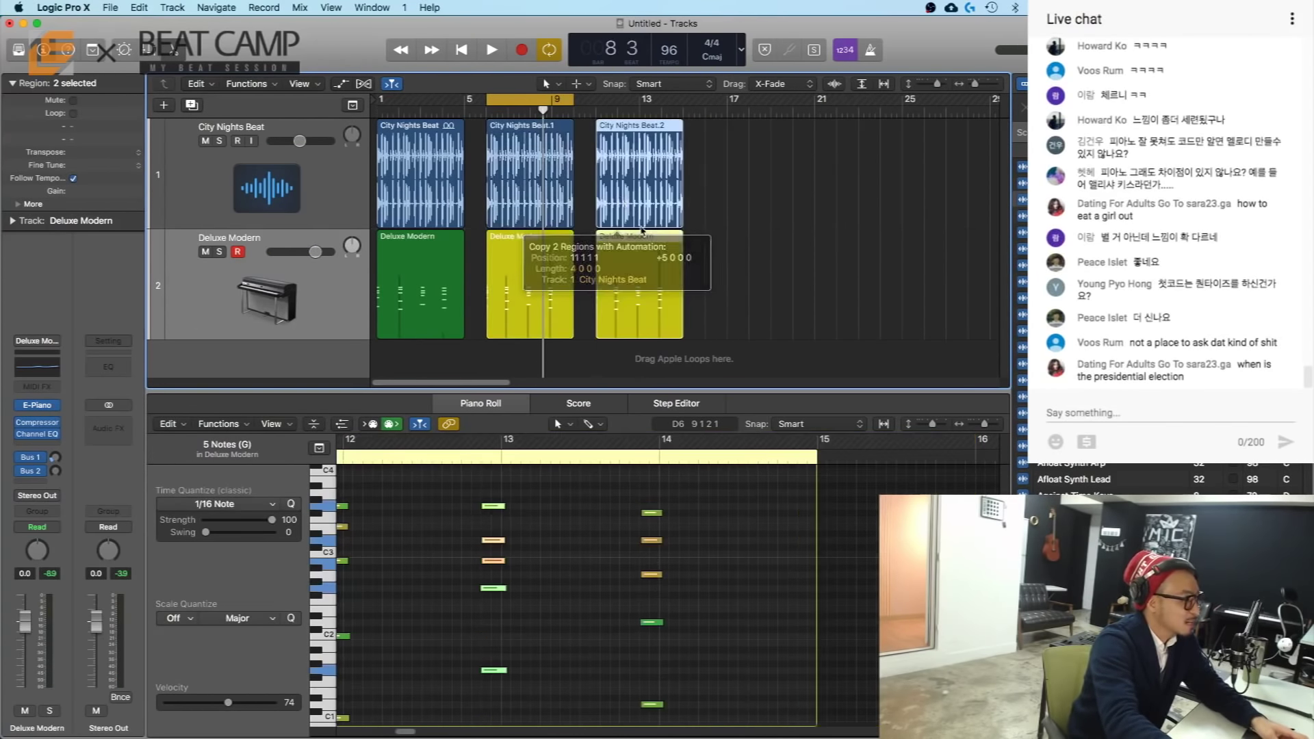
{"action": "key", "text": "super+u"}
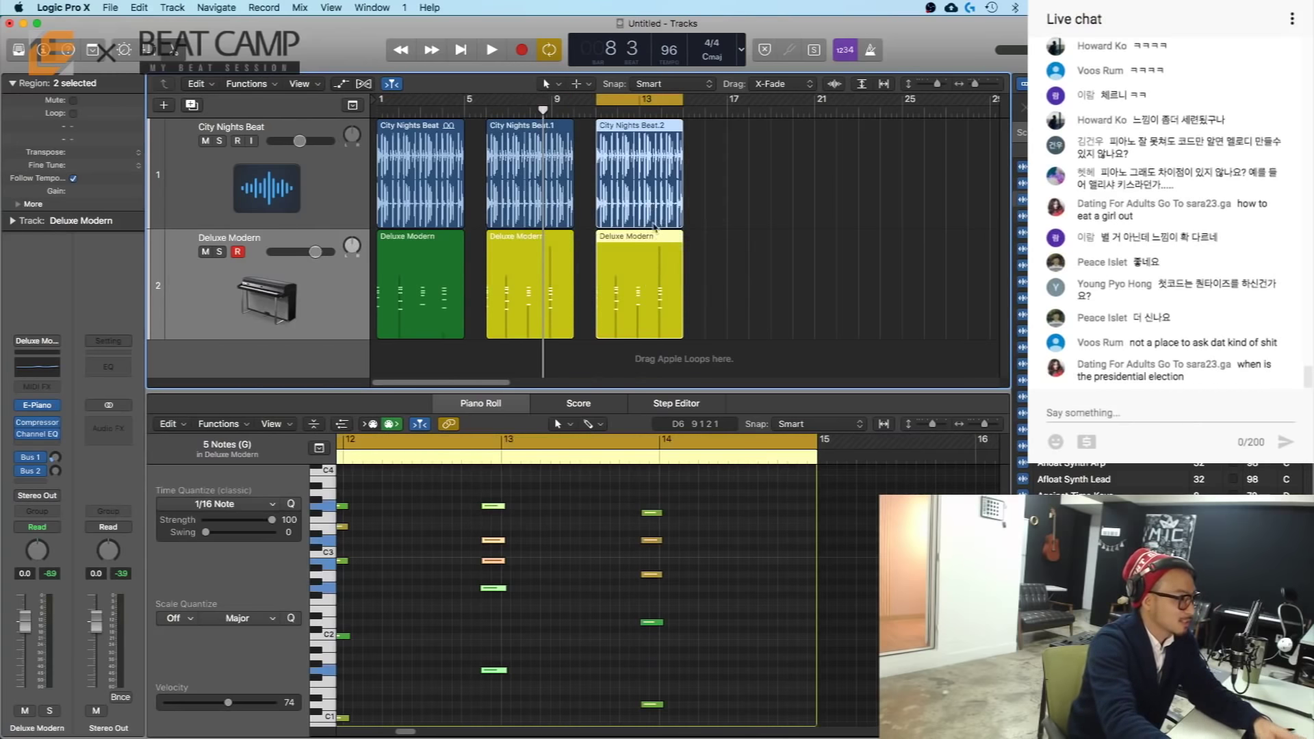
Step: Delete the yellow Deluxe Modern copy at bar 11 while keeping the City Nights Beat copy above it
{"action": "key", "text": "Delete"}
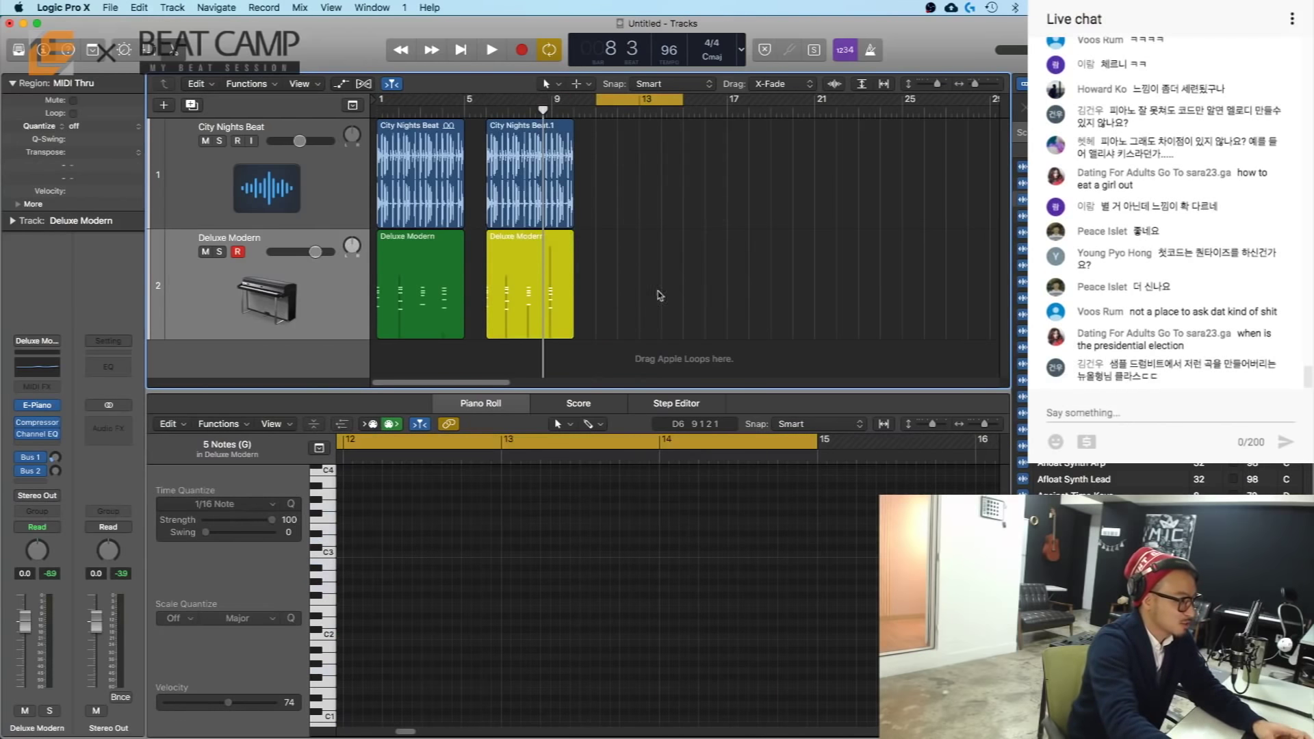
{"action": "key", "text": "super+z"}
{"action": "left_click", "coordinate": [668, 289]}
{"action": "key", "text": "Delete"}
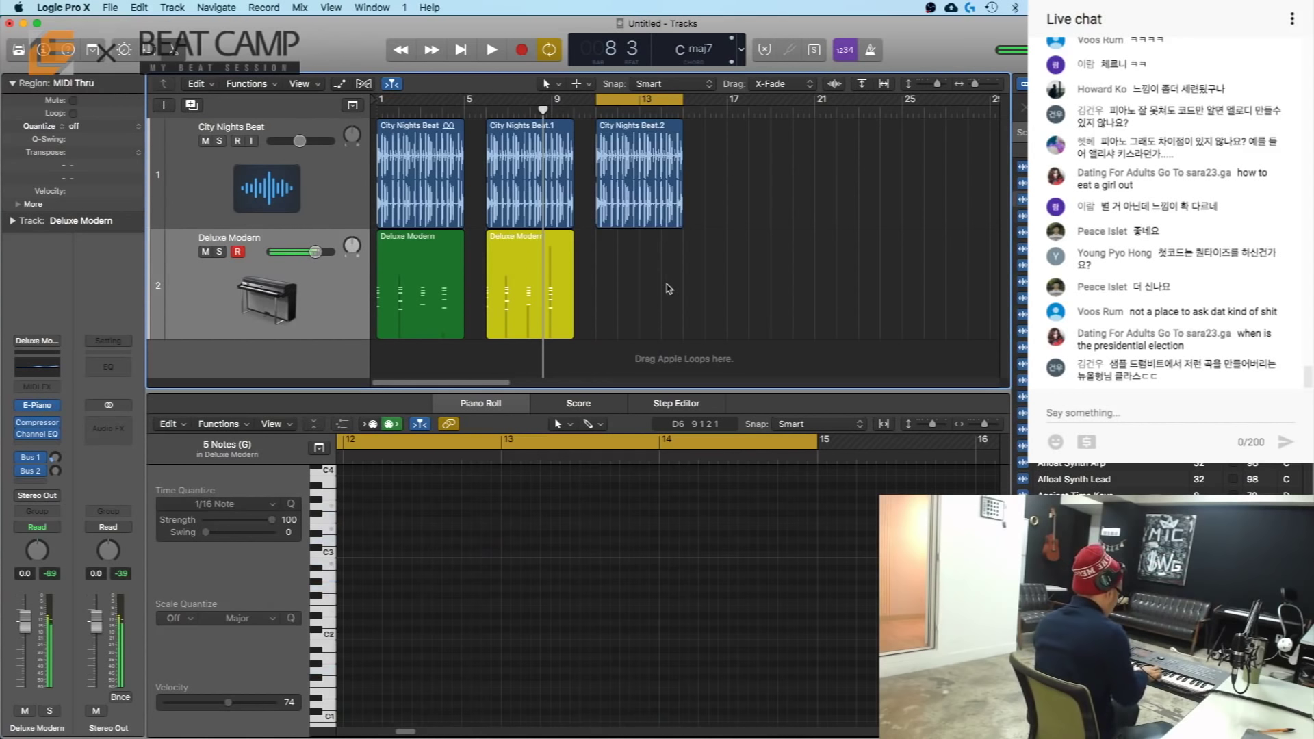
Step: Record a new piano chord take on the Deluxe Modern track over the third beat region from bar 11 to 15
{"action": "key", "text": "r"}
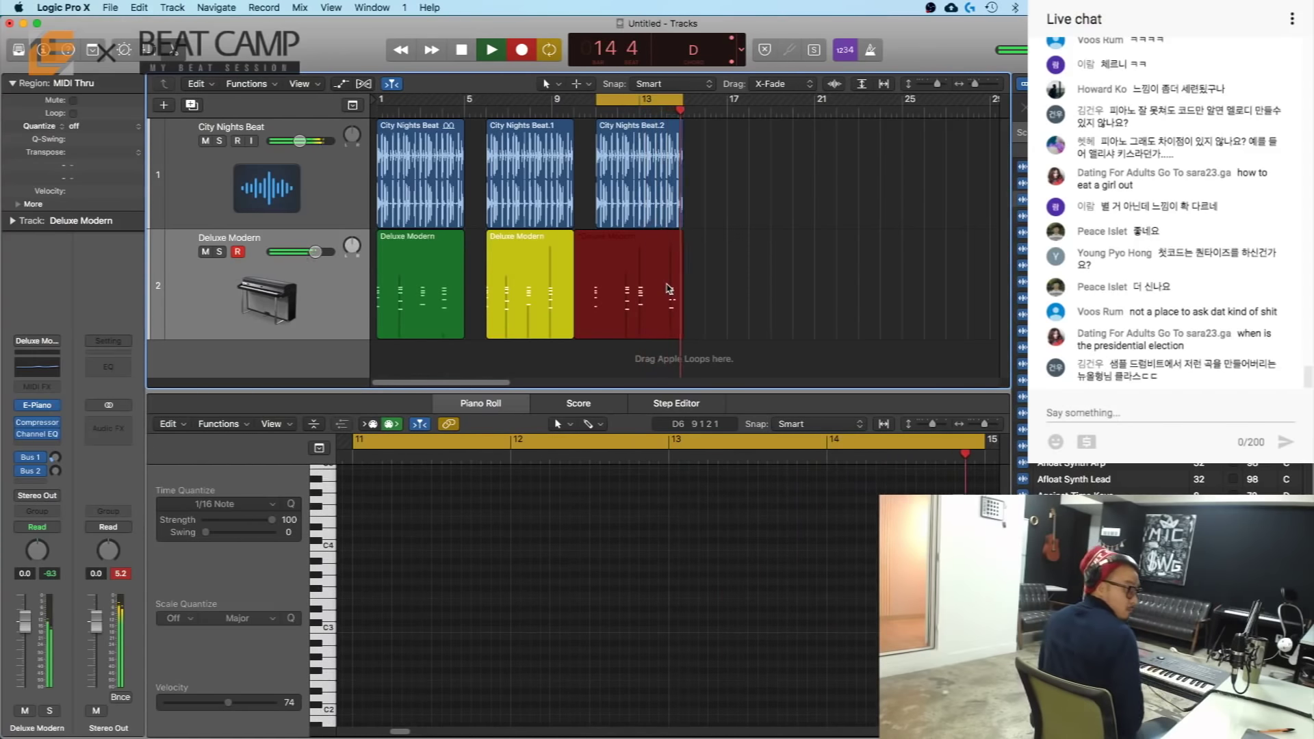
{"action": "key", "text": "space"}
{"action": "key", "text": "space"}
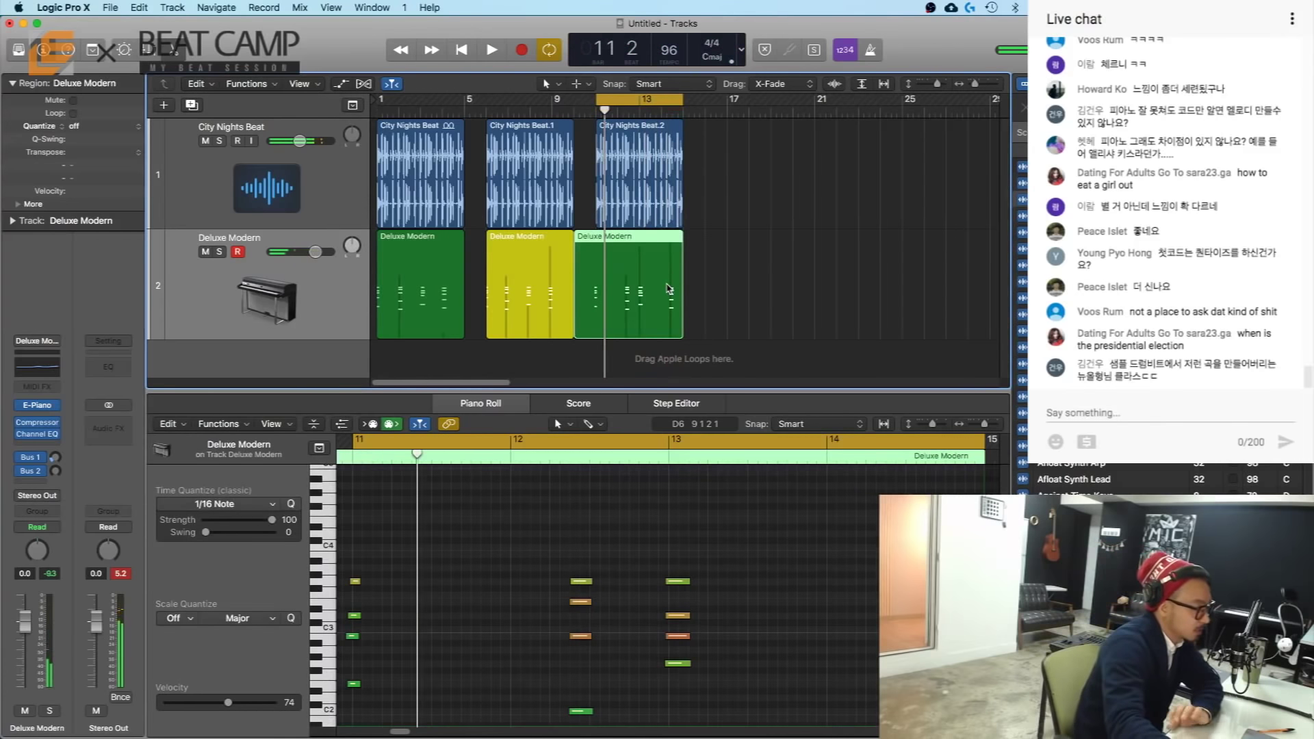
Step: Shift the new take's five opening chord notes to start at bar 11, and trim the region's start to bar 11
{"action": "left_click_drag", "start_coordinate": [581, 339], "coordinate": [597, 338]}
{"action": "key", "text": "super+z"}
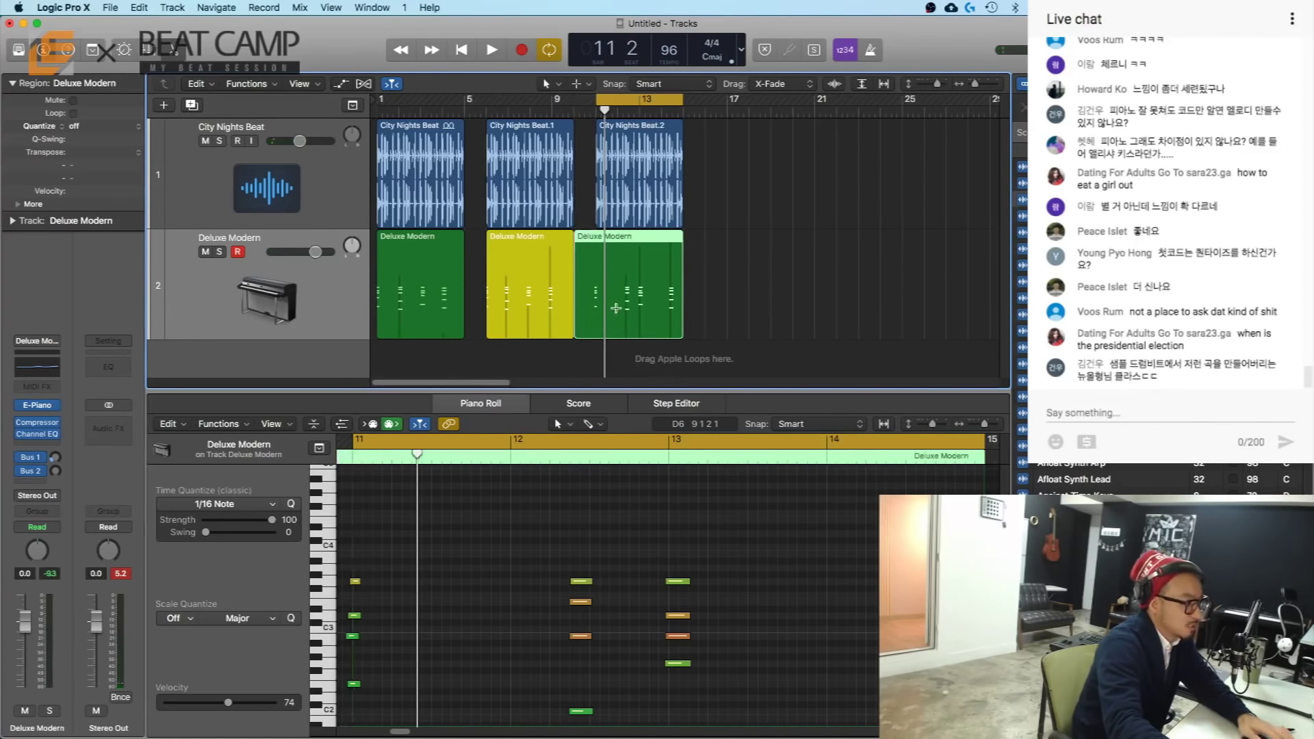
{"action": "left_click", "coordinate": [458, 607]}
{"action": "key", "text": "z"}
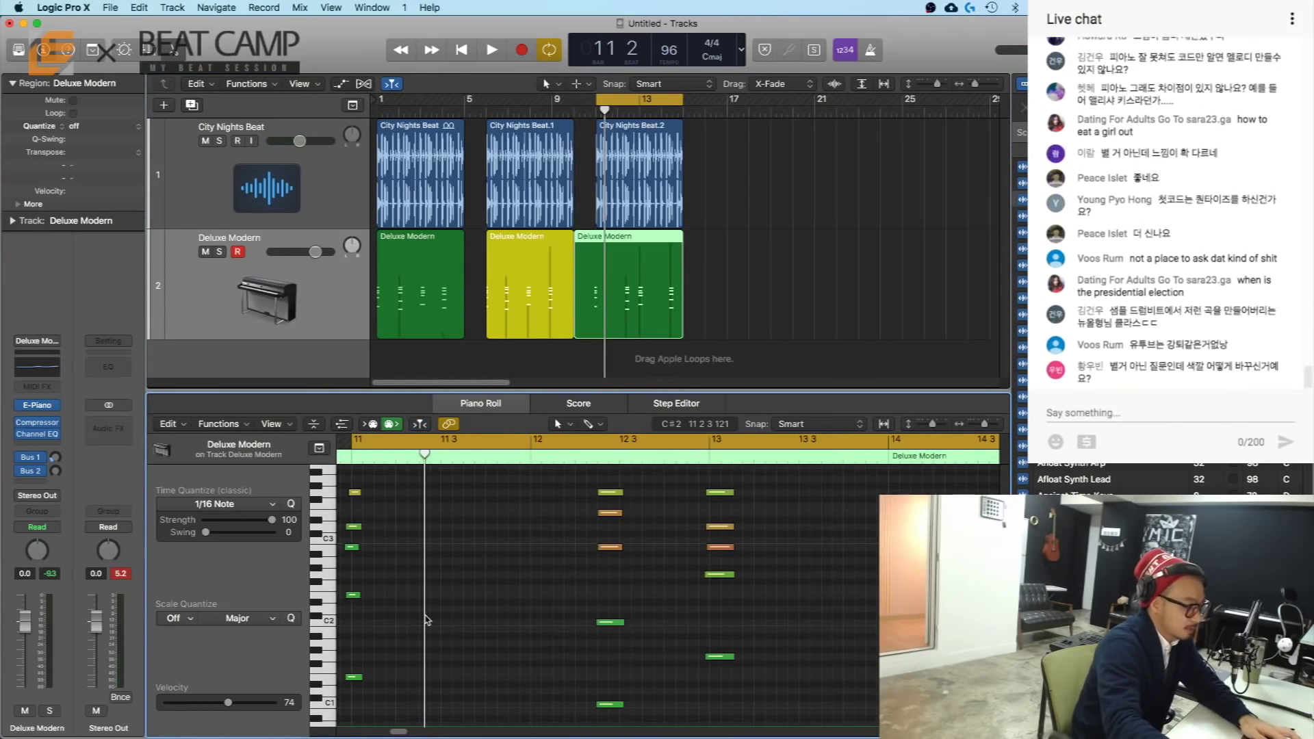
{"action": "left_click_drag", "start_coordinate": [416, 703], "coordinate": [345, 488]}
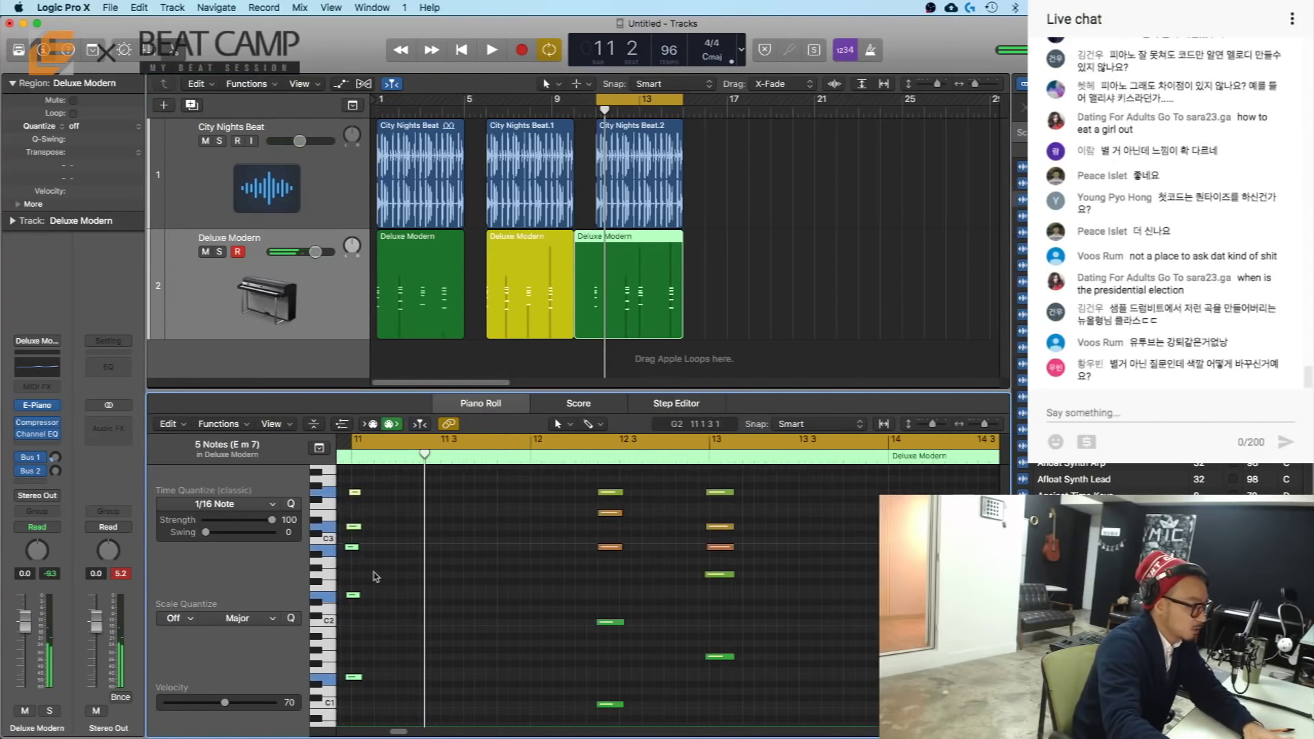
{"action": "key", "text": "super+Left"}
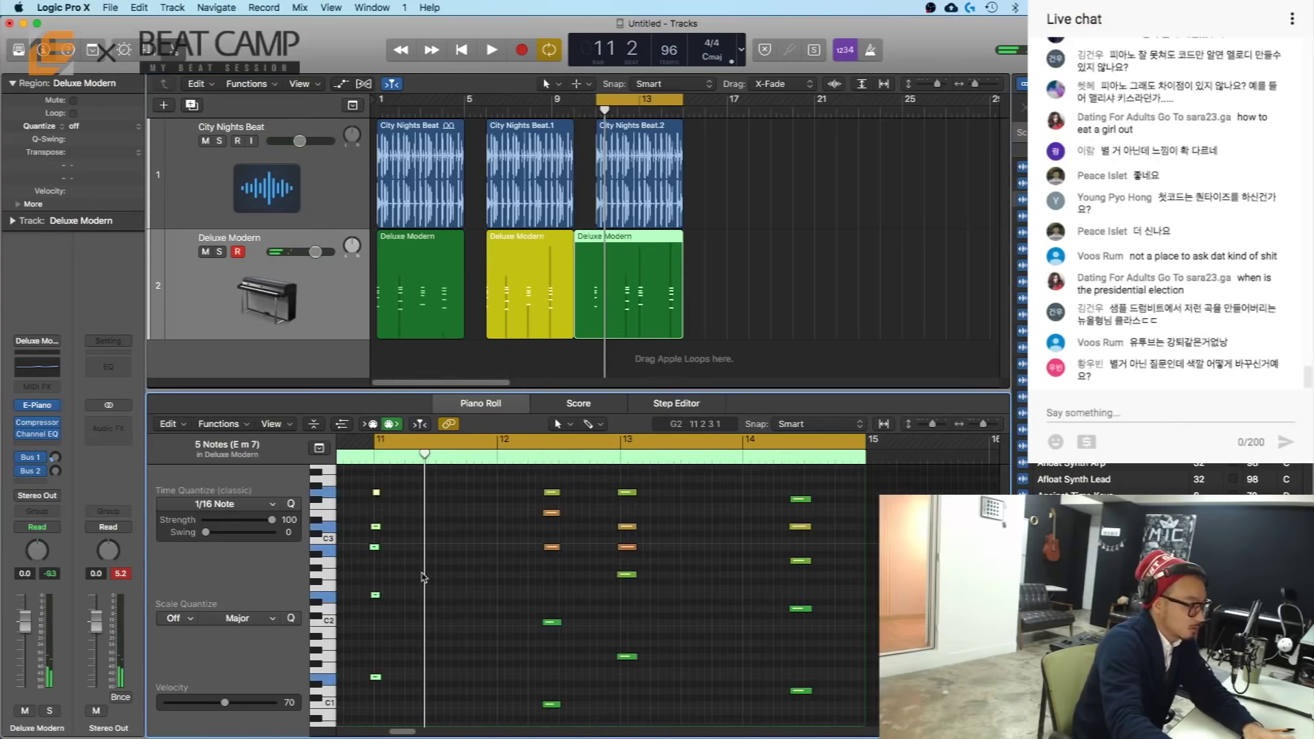
{"action": "left_click", "coordinate": [373, 457]}
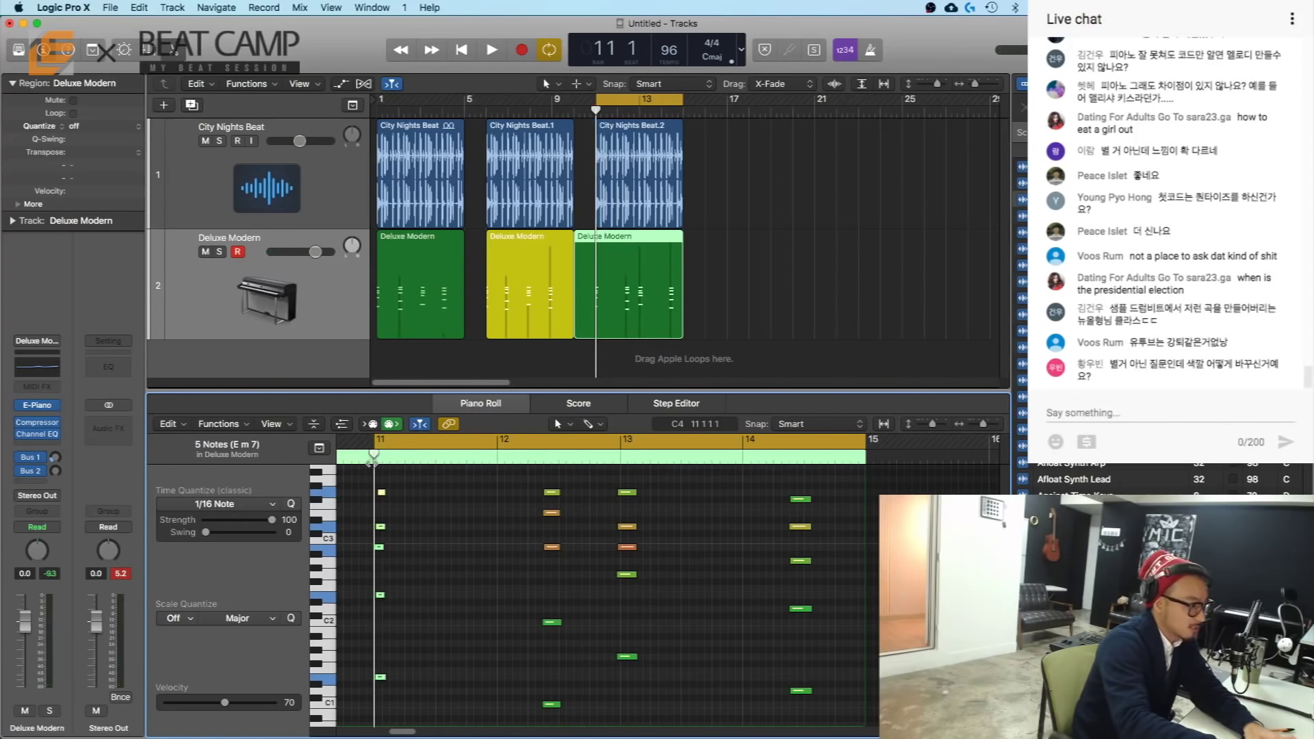
{"action": "left_click", "coordinate": [698, 258]}
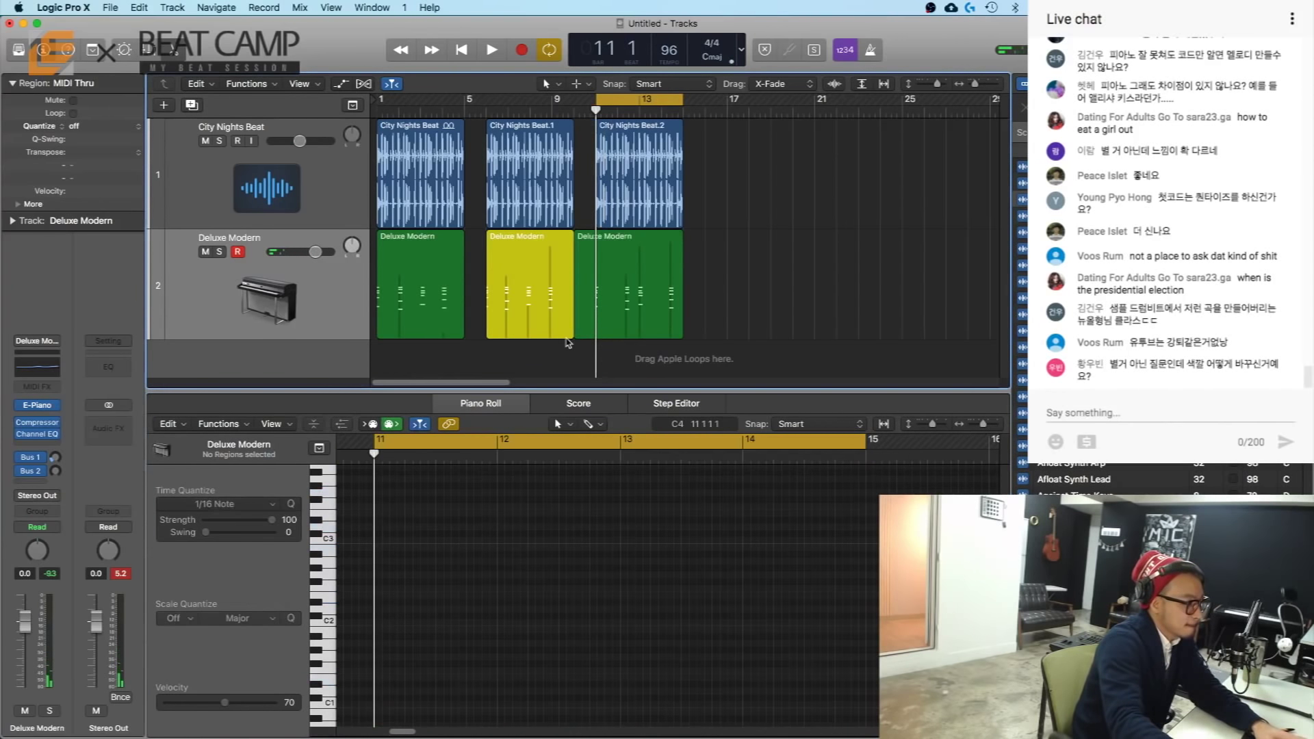
{"action": "left_click_drag", "start_coordinate": [573, 338], "coordinate": [596, 338]}
Step: Try quantizing the five opening chord notes of the new take to 1/16 Note at full strength
{"action": "left_click_drag", "start_coordinate": [409, 634], "coordinate": [346, 485]}
{"action": "key", "text": "z"}
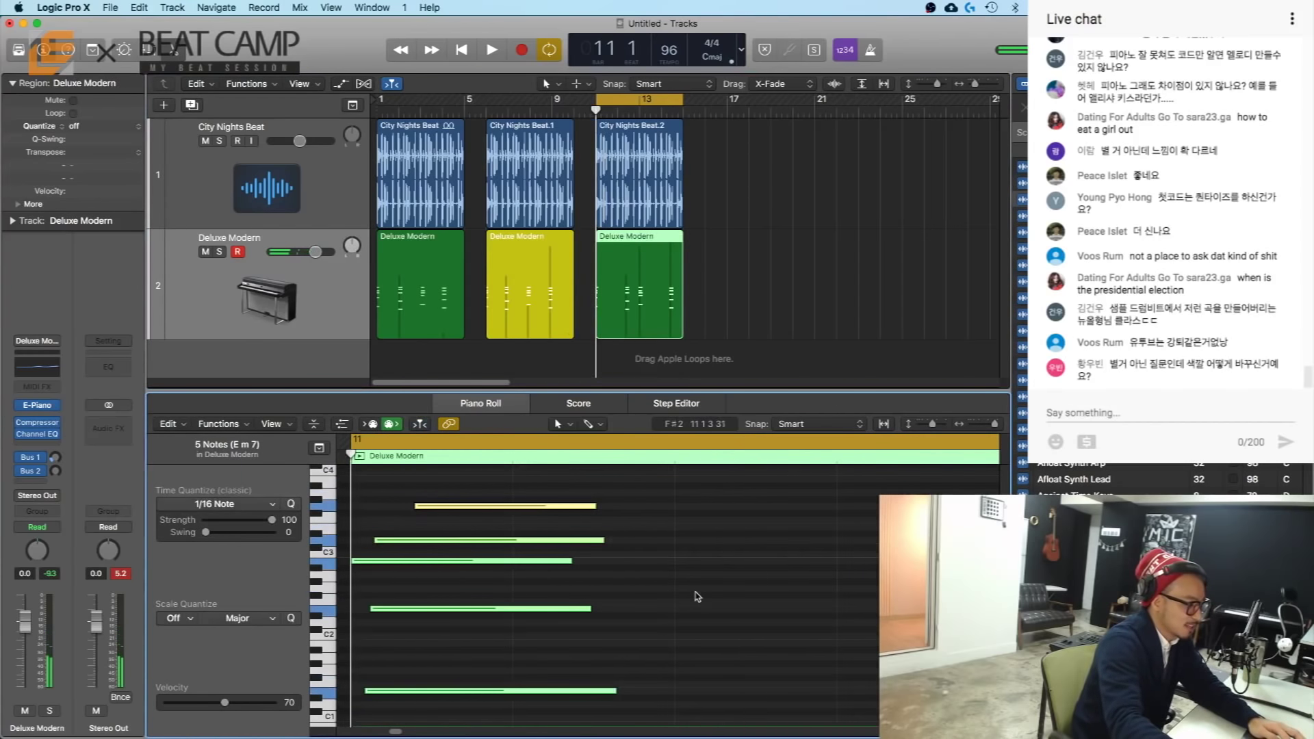
{"action": "key", "text": "q"}
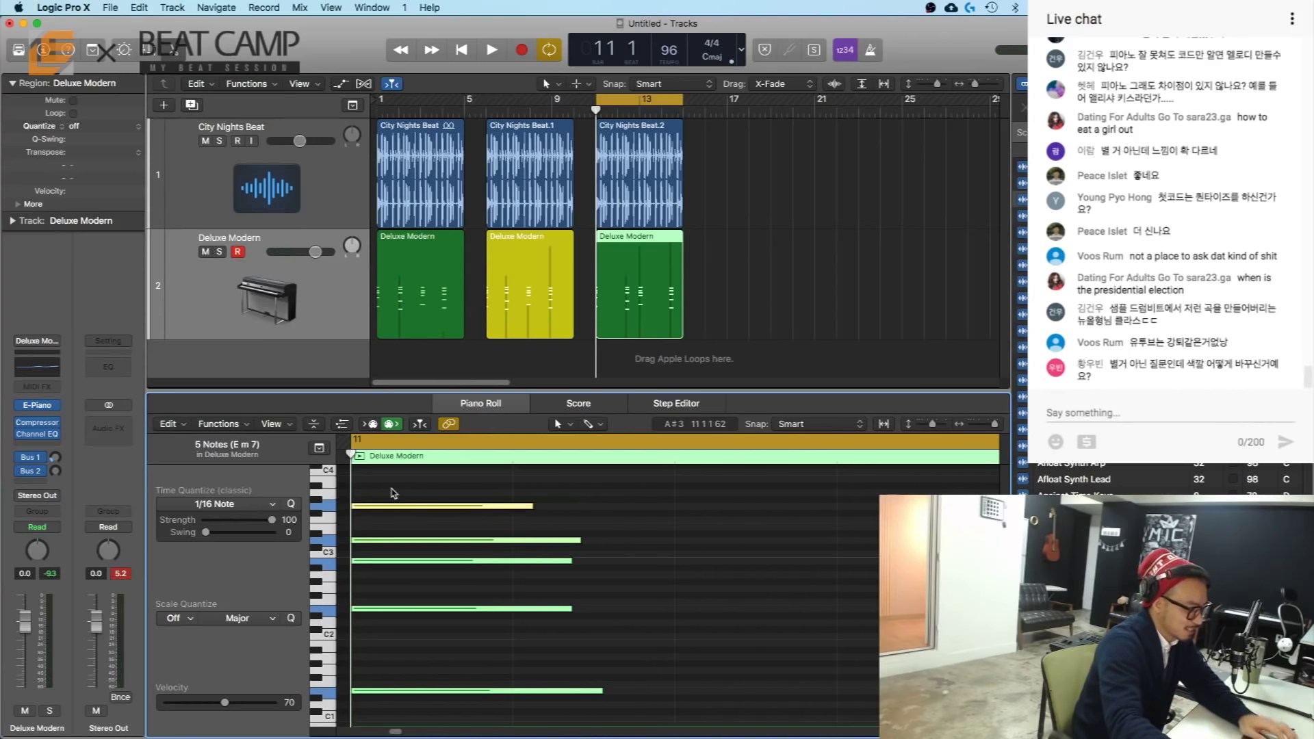
{"action": "key", "text": "super+z"}
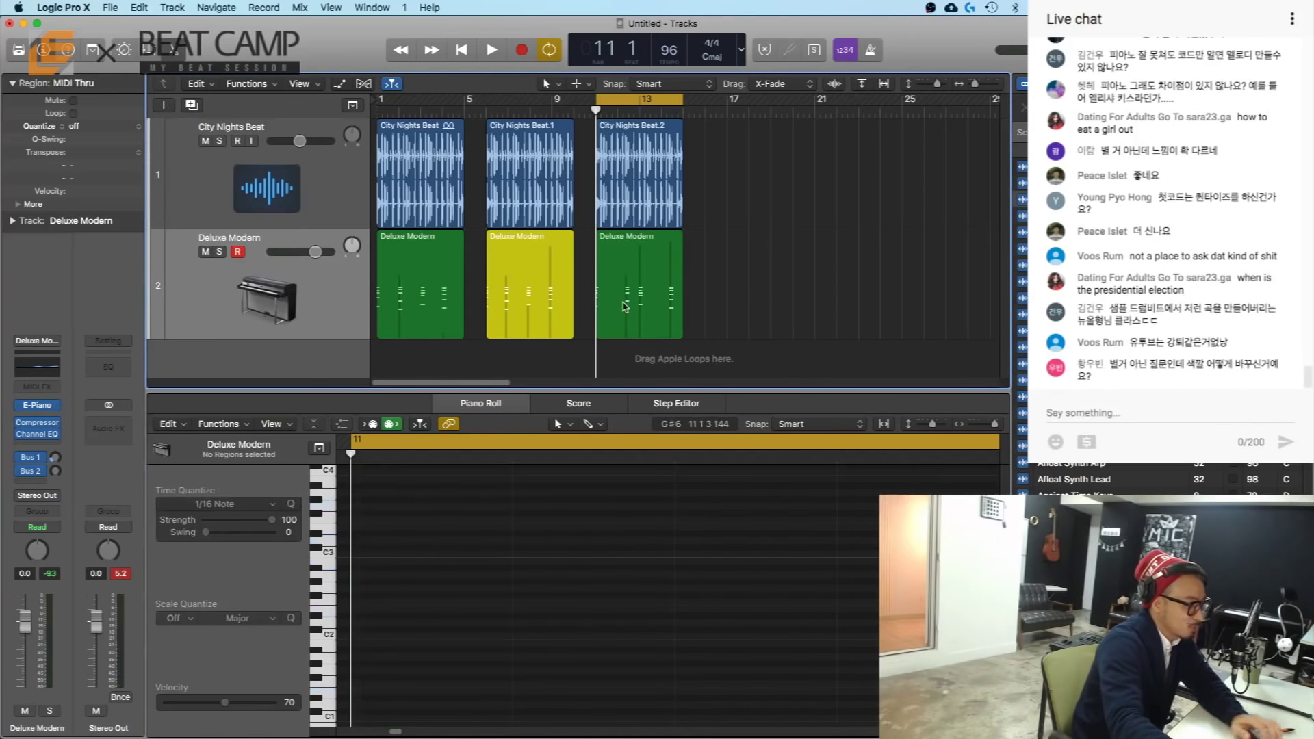
Step: Play the new green take at bar 11 with the beat, viewing the whole region in the Piano Roll
{"action": "left_click", "coordinate": [659, 574]}
{"action": "key", "text": "z"}
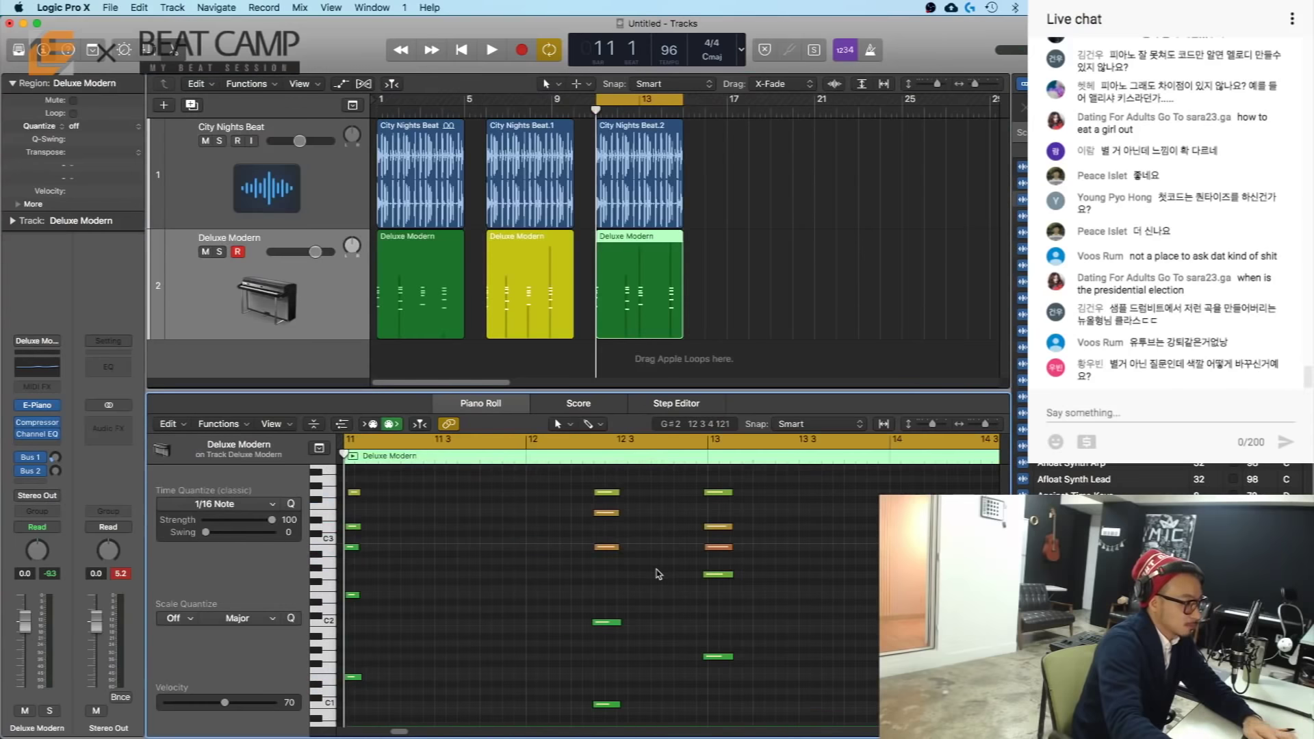
{"action": "key", "text": "space"}
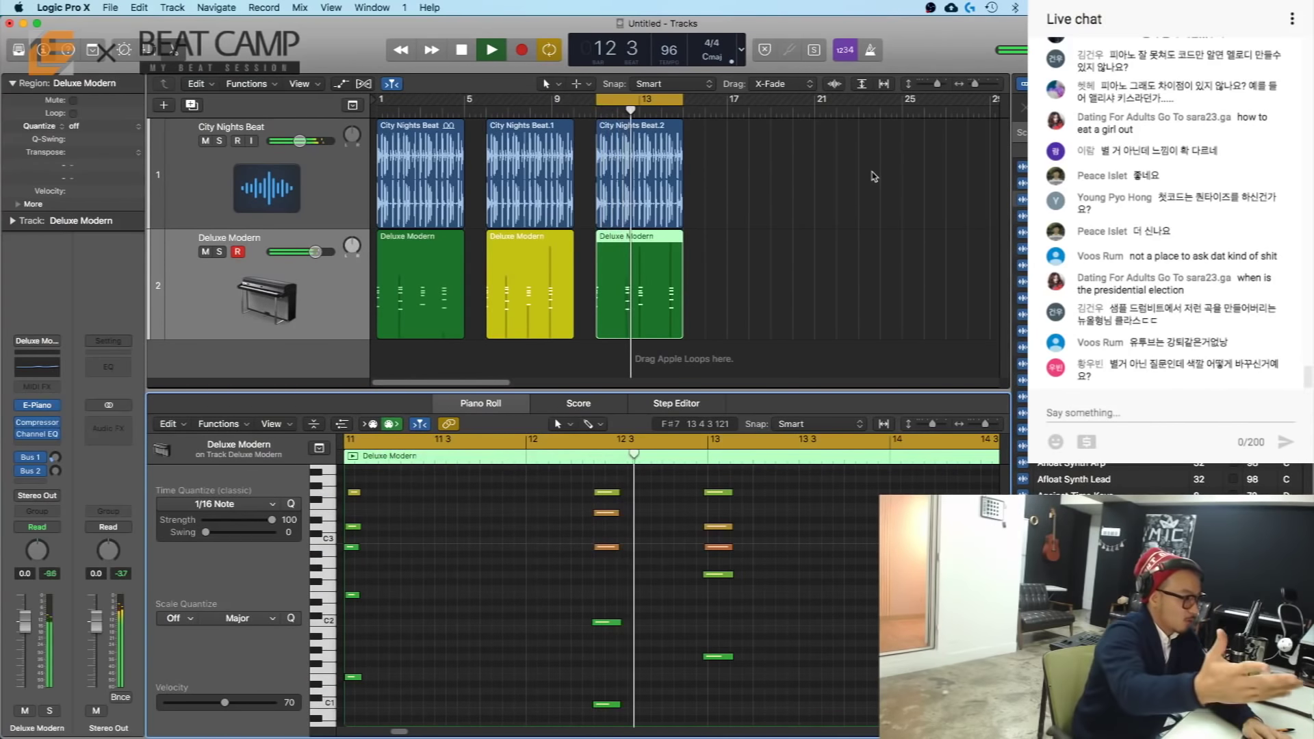
{"action": "key", "text": "super+Left"}
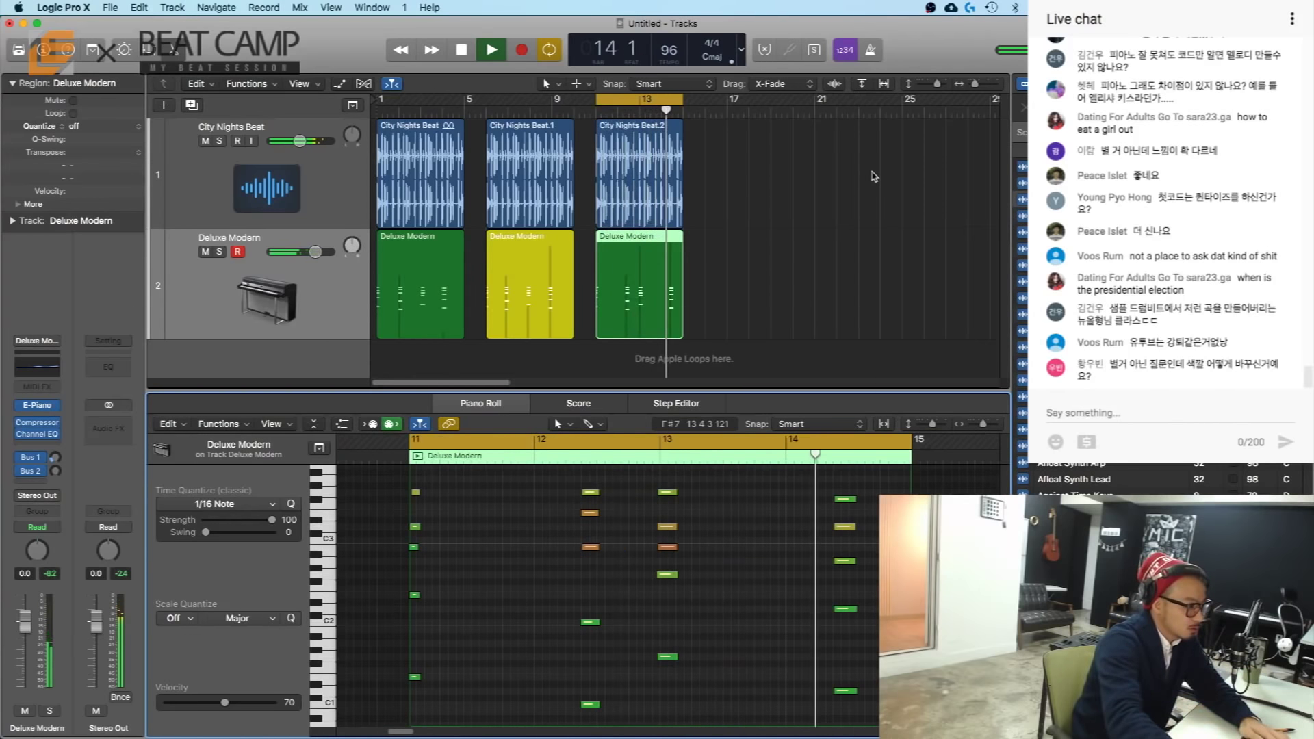
{"action": "key", "text": "space"}
Step: Quantize the five chord notes at bar 13 to 1/16 Note with strength 65, and play the take
{"action": "left_click_drag", "start_coordinate": [722, 684], "coordinate": [637, 480]}
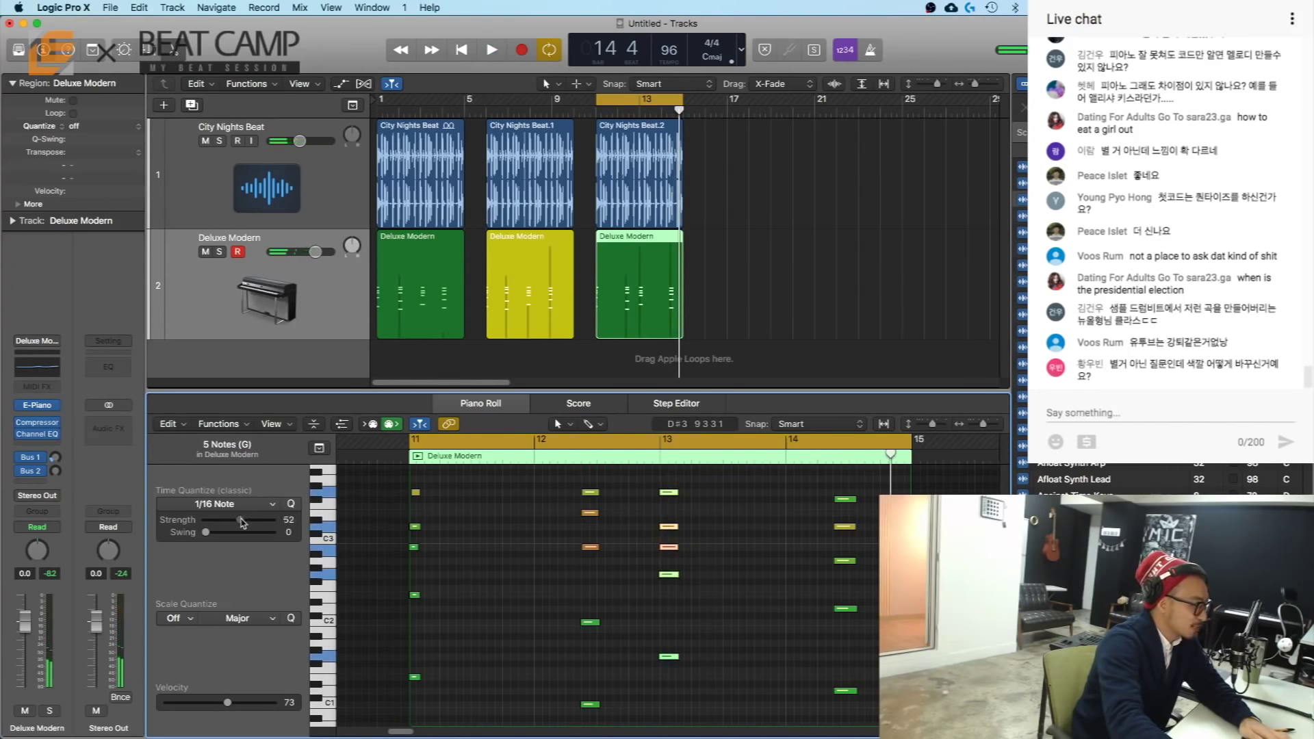
{"action": "left_click", "coordinate": [749, 549]}
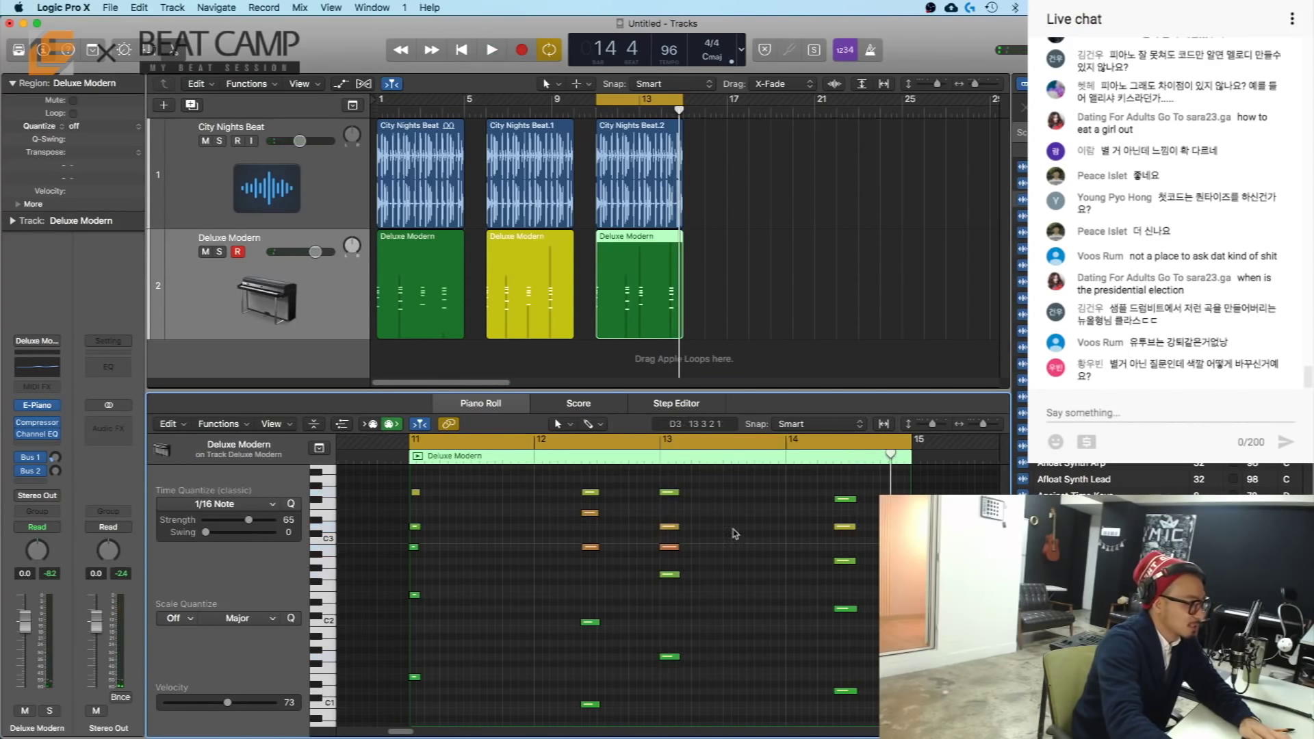
{"action": "key", "text": "space"}
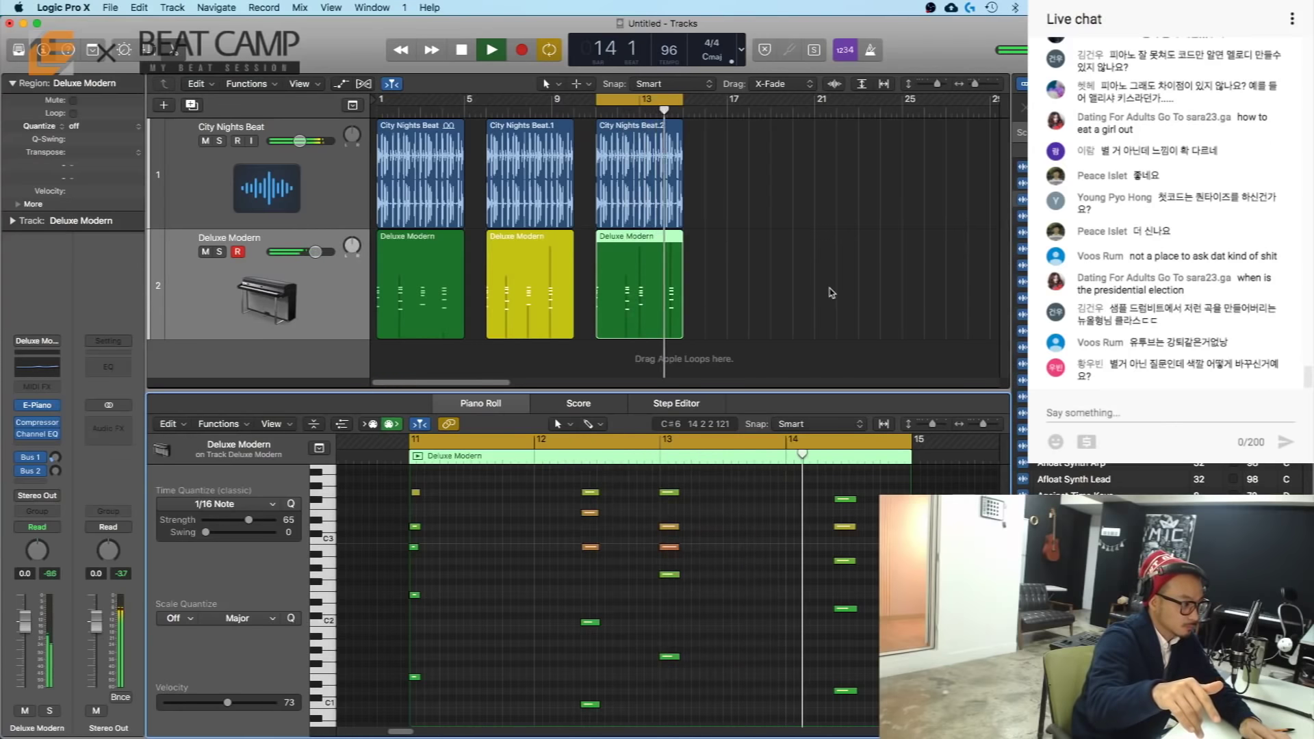
{"action": "key", "text": "space"}
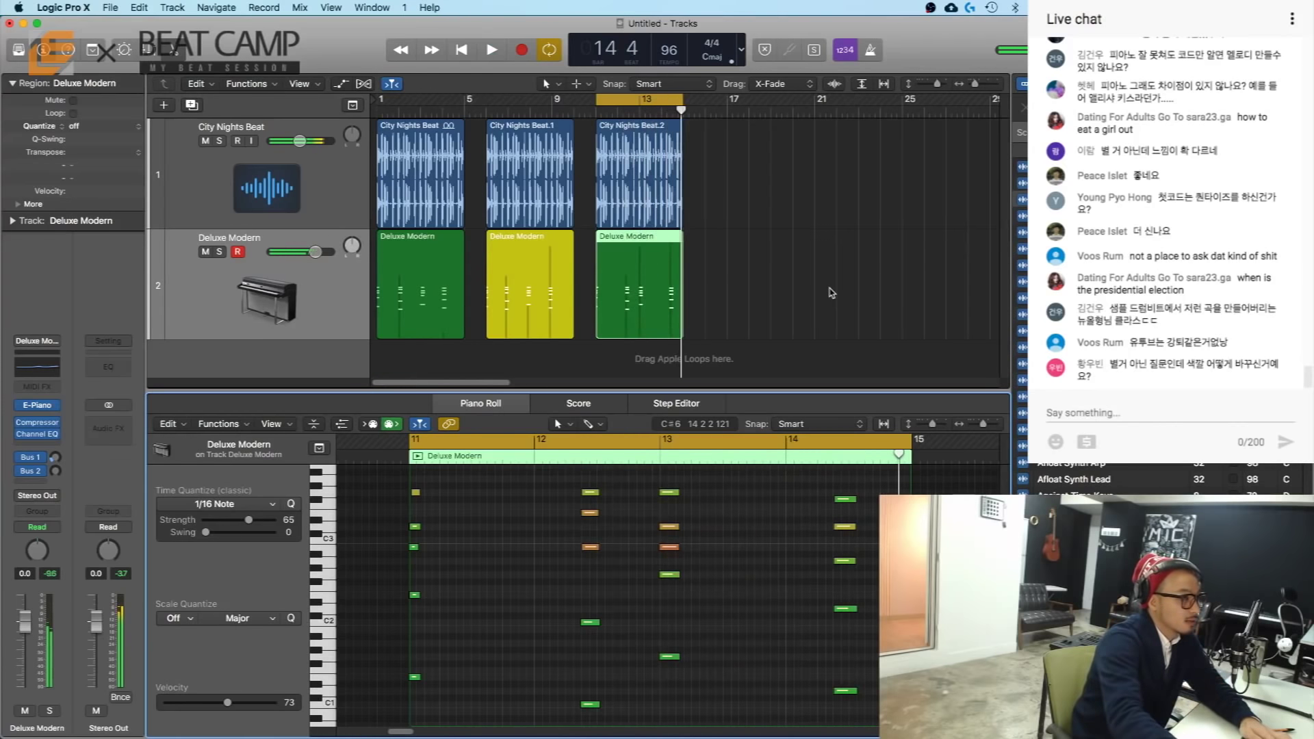
Step: Color the third Deluxe Modern region at bar 11 red
{"action": "left_click", "coordinate": [844, 279]}
{"action": "left_click", "coordinate": [621, 304]}
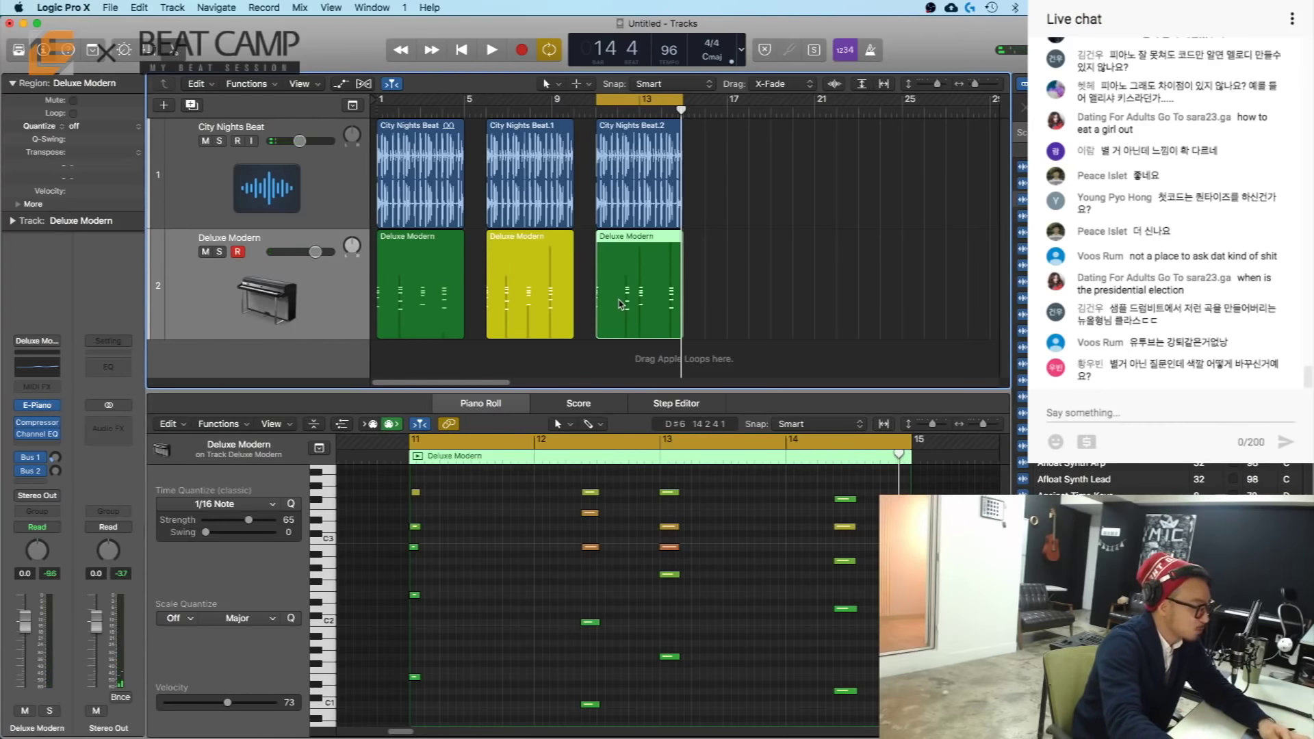
{"action": "key", "text": "alt+c"}
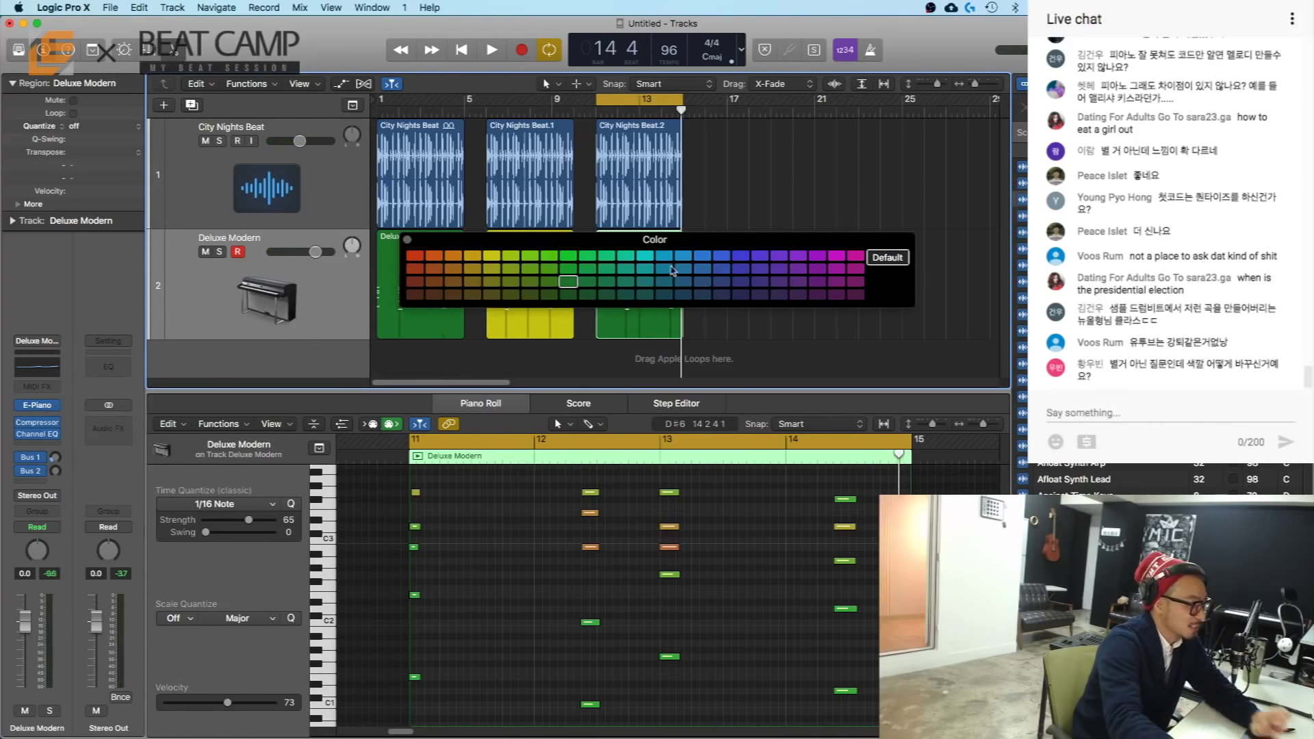
{"action": "left_click_drag", "start_coordinate": [689, 302], "coordinate": [831, 141]}
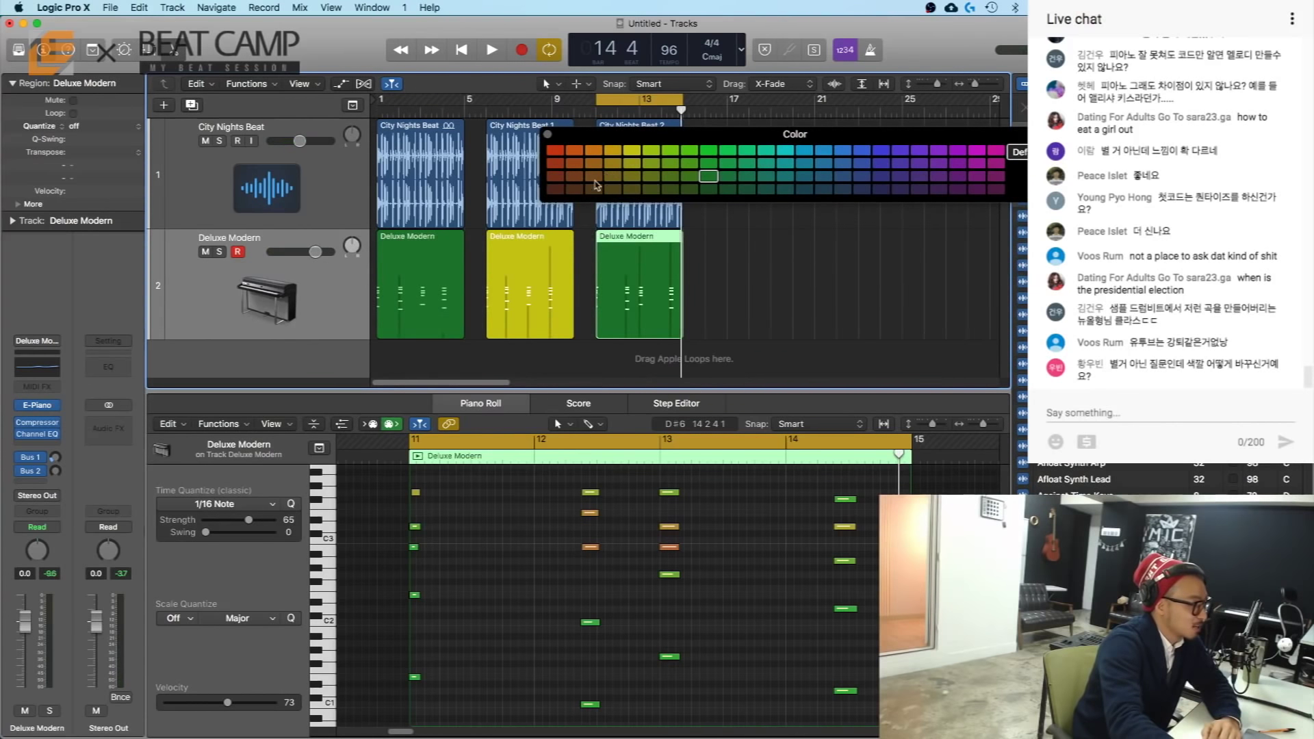
{"action": "left_click", "coordinate": [556, 153]}
{"action": "left_click", "coordinate": [548, 134]}
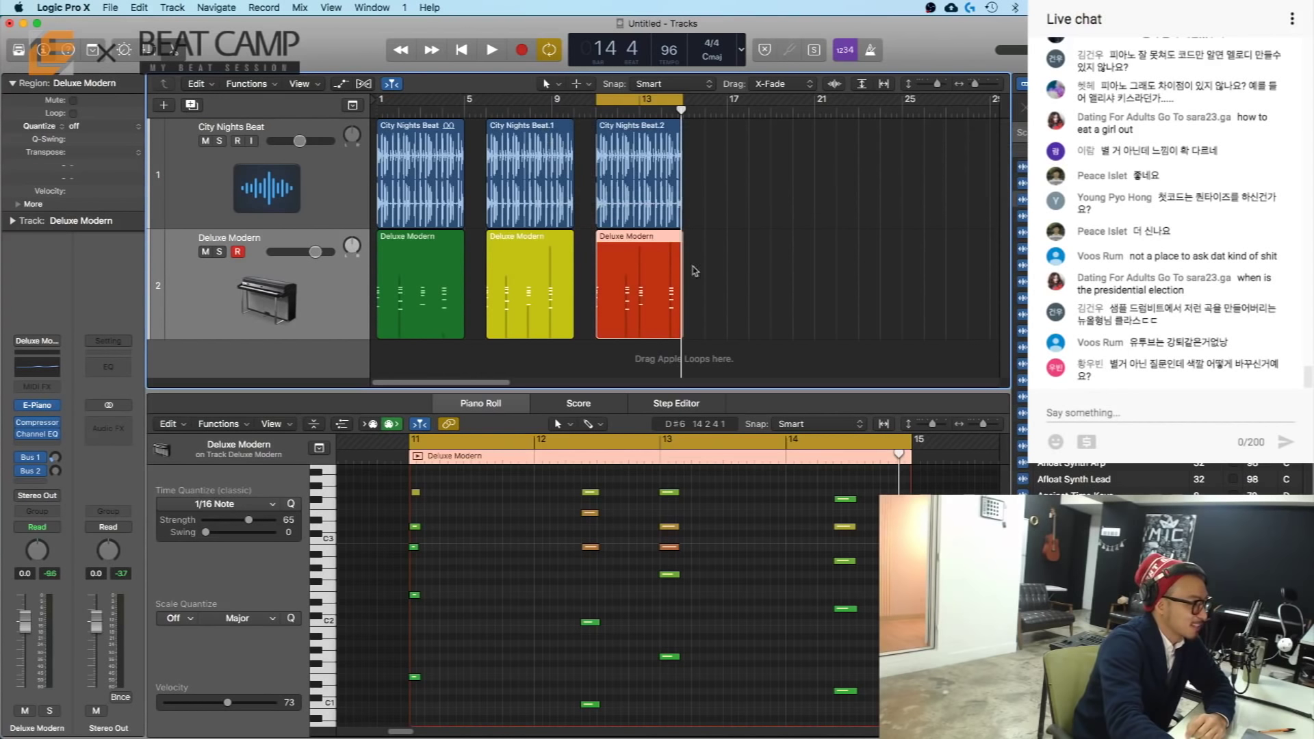
{"action": "left_click", "coordinate": [795, 284]}
{"action": "left_click", "coordinate": [596, 292]}
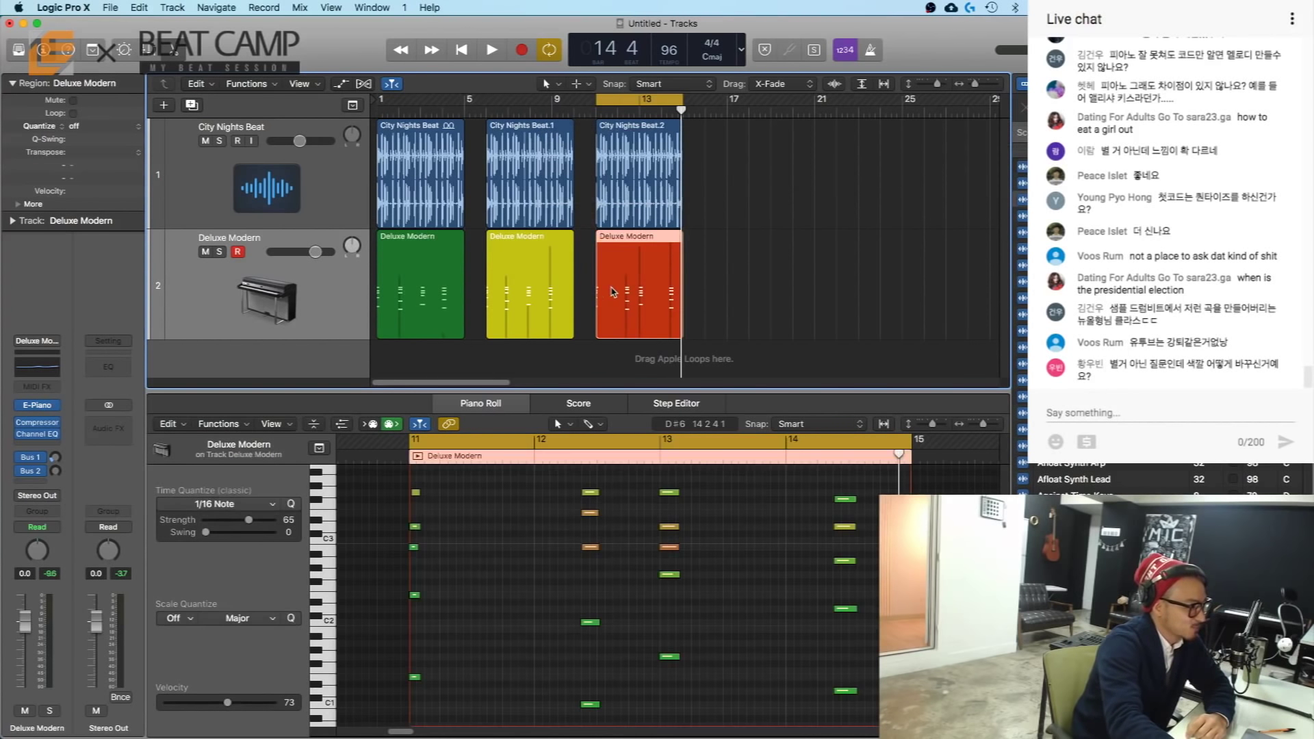
{"action": "left_click", "coordinate": [716, 269]}
Step: Set the cycle range to the green Deluxe Modern region and play it with the beat
{"action": "left_click", "coordinate": [388, 276]}
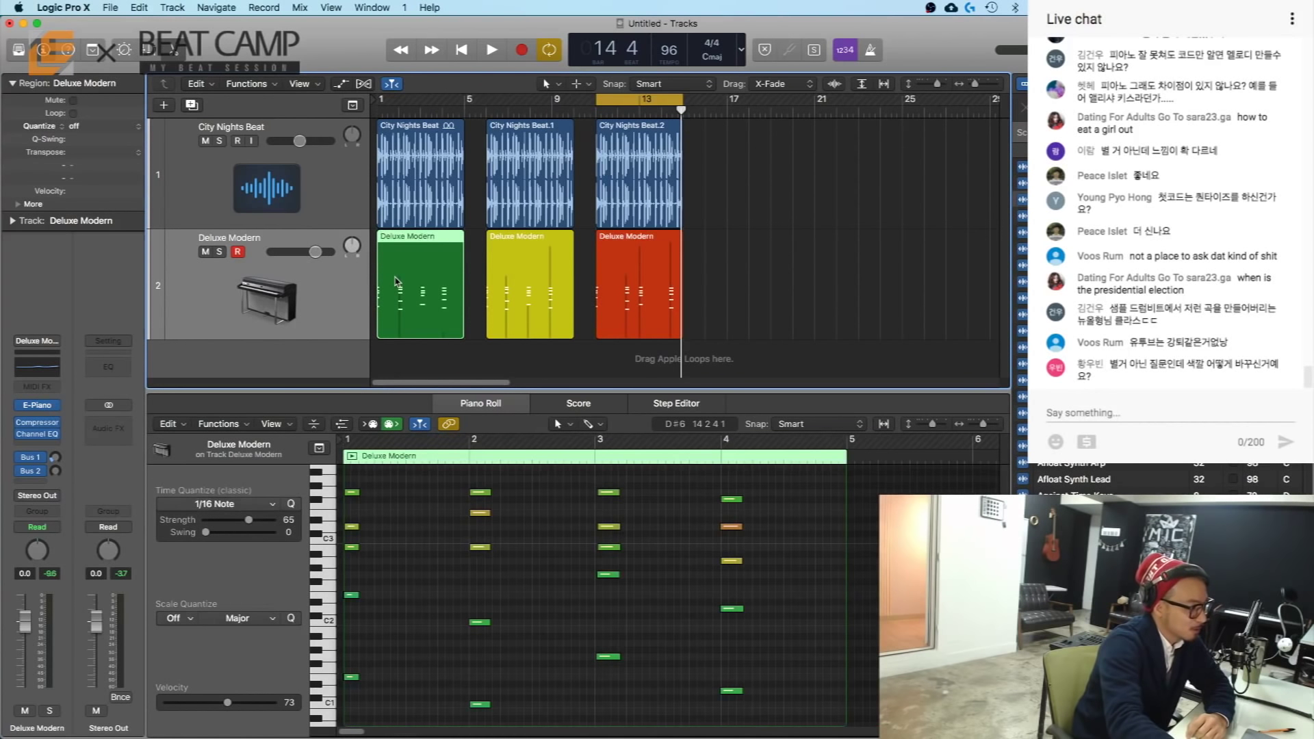
{"action": "key", "text": "super+u"}
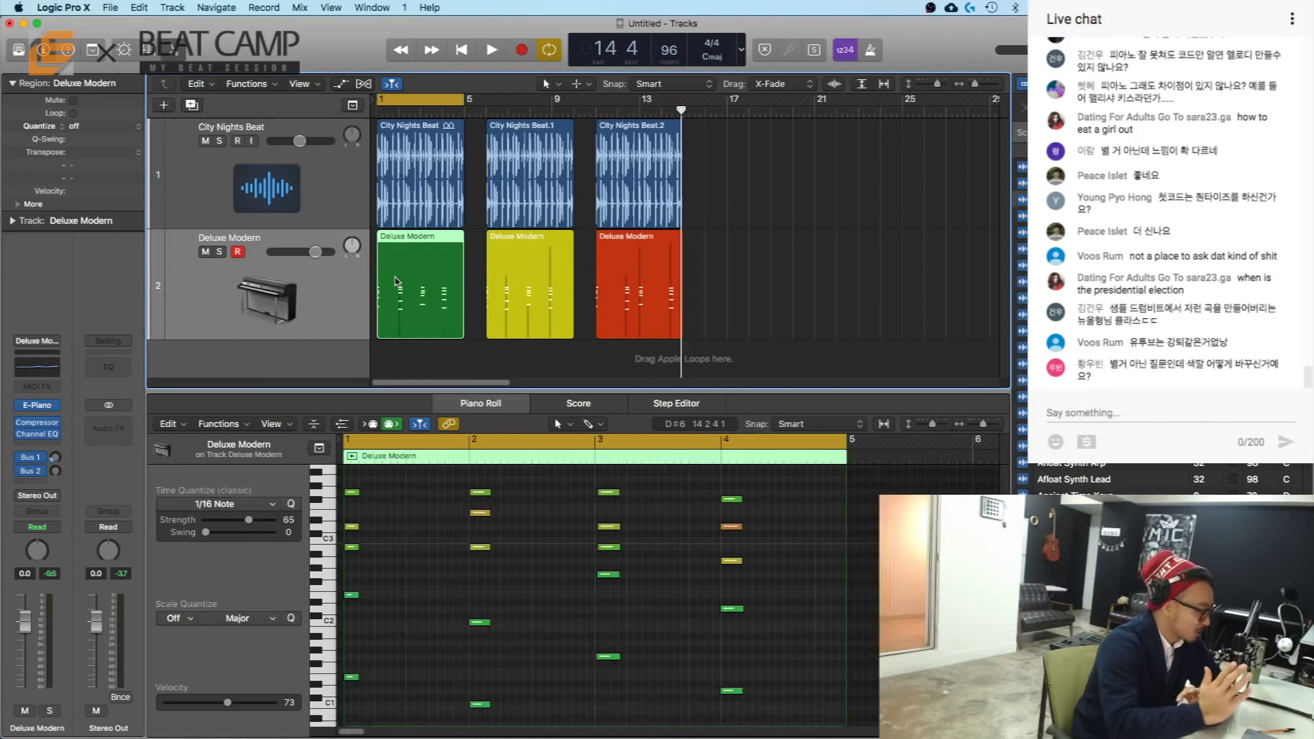
{"action": "key", "text": "space"}
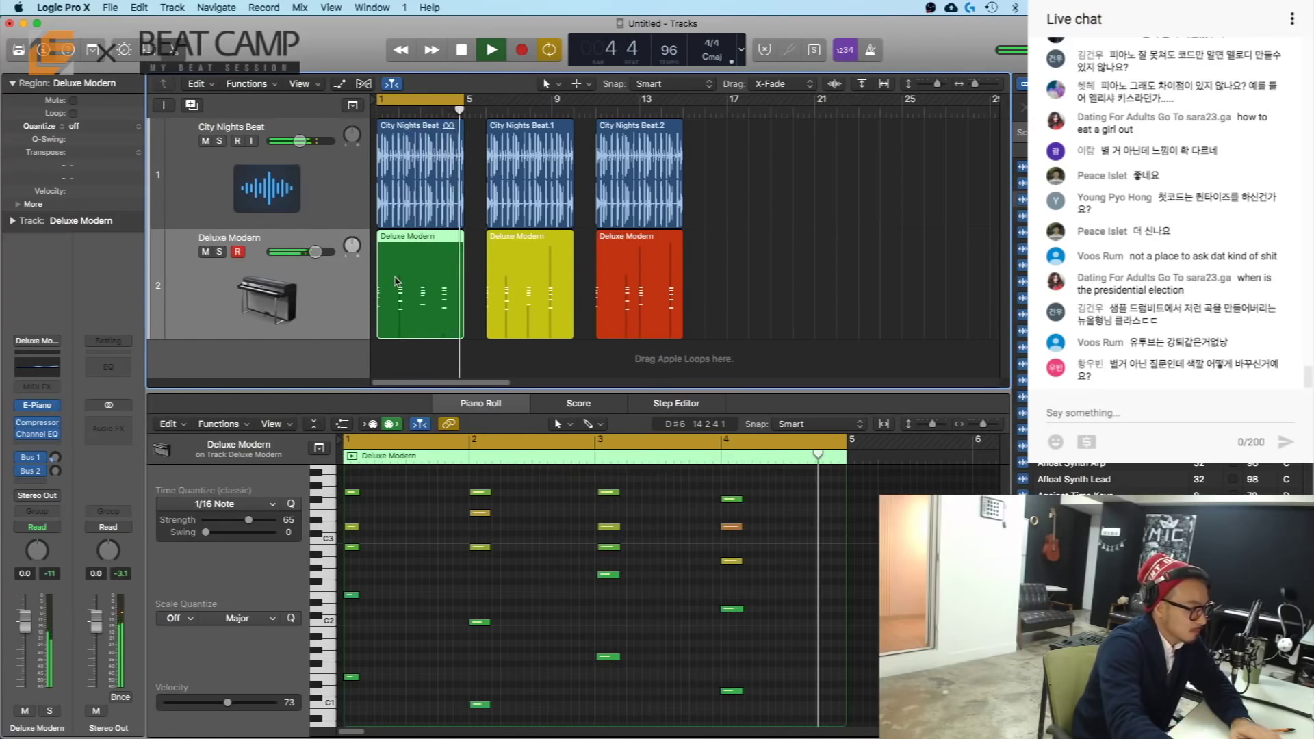
{"action": "key", "text": "space"}
Step: Set the cycle range to the yellow Deluxe Modern region, play it, and place the playhead at the chord just before bar 7
{"action": "left_click", "coordinate": [519, 278]}
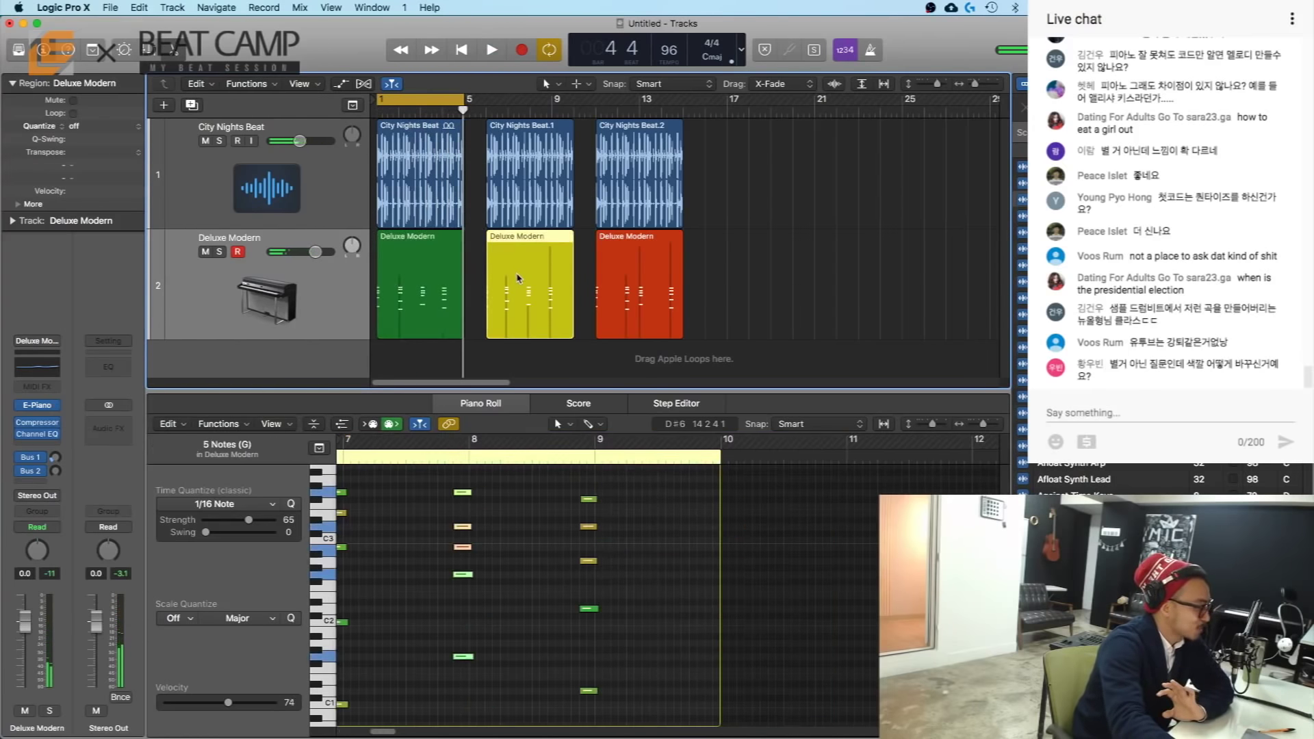
{"action": "key", "text": "u"}
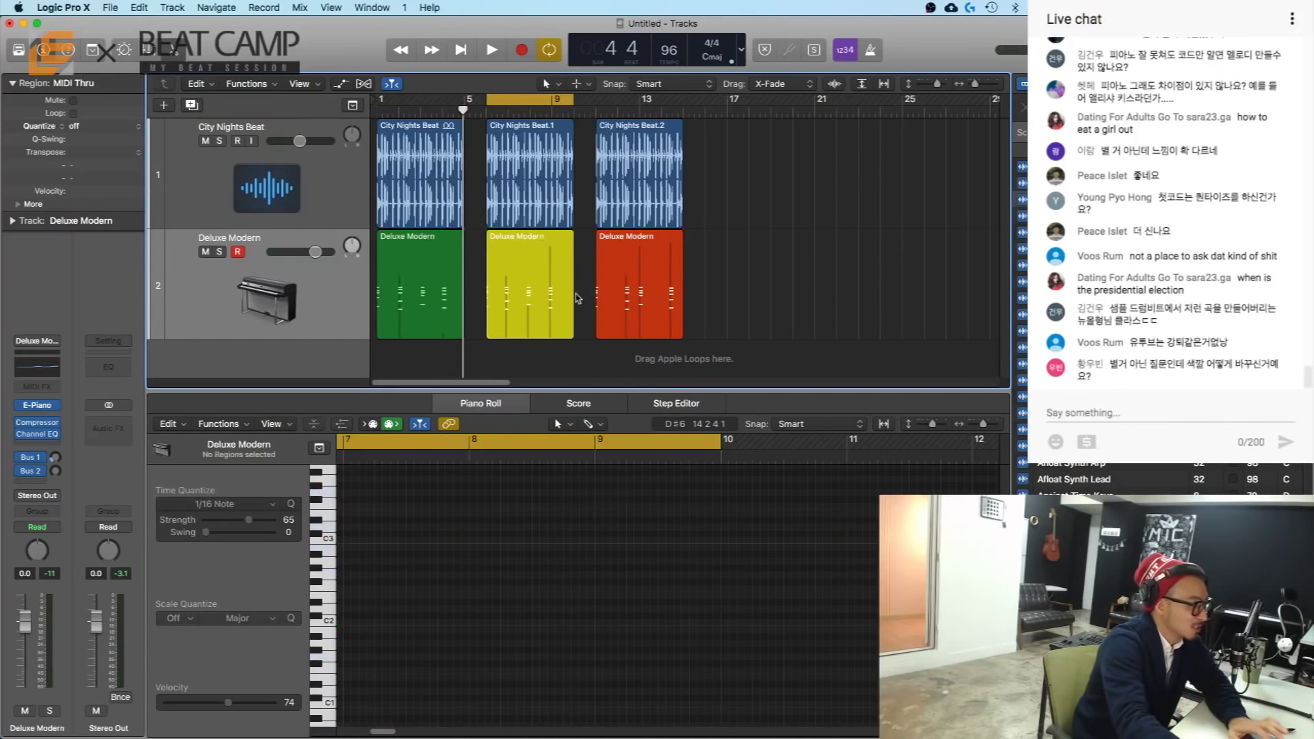
{"action": "left_click_drag", "start_coordinate": [383, 733], "coordinate": [373, 734]}
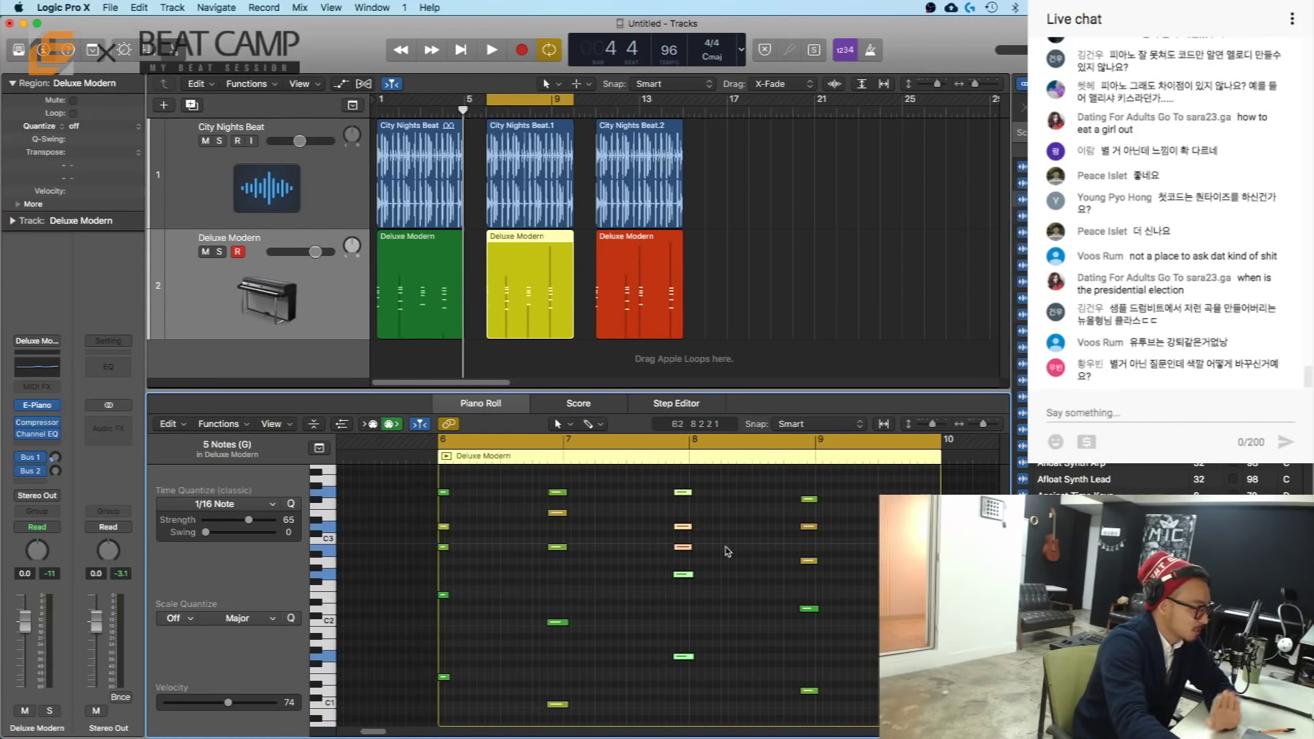
{"action": "left_click", "coordinate": [625, 599]}
{"action": "key", "text": "space"}
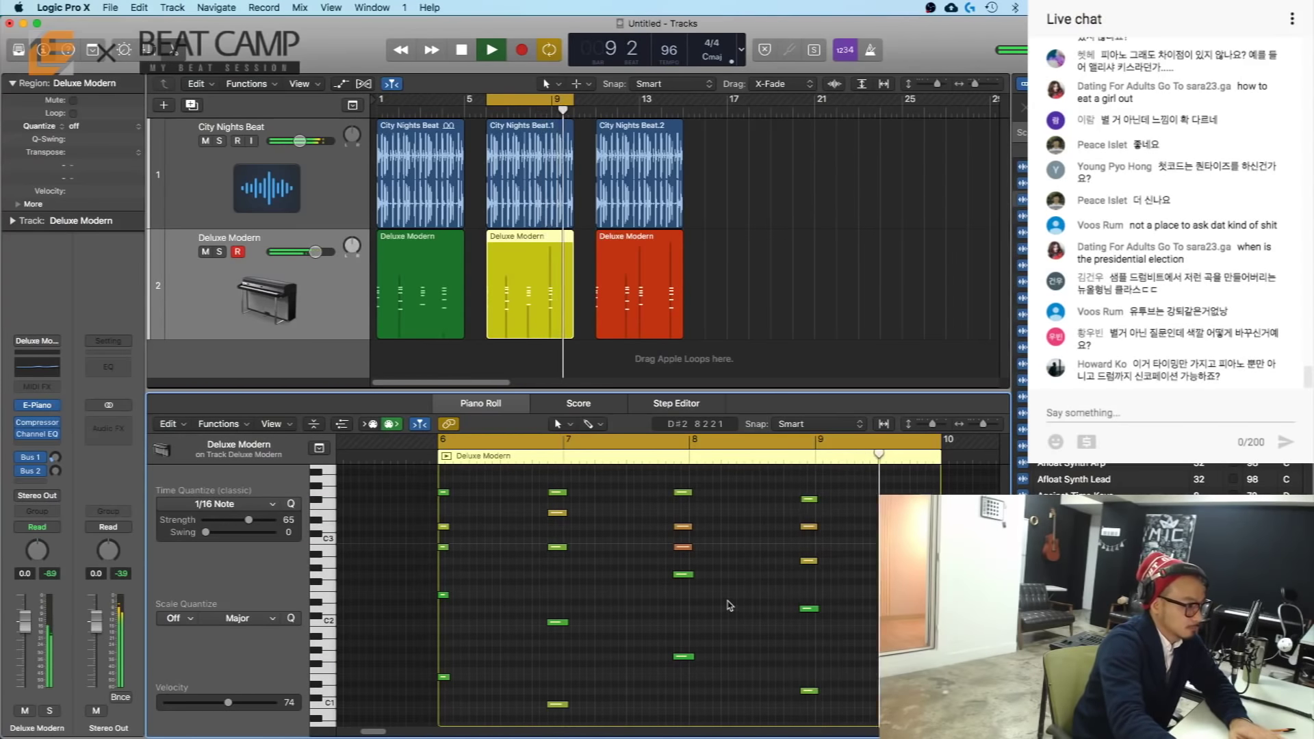
{"action": "key", "text": "space"}
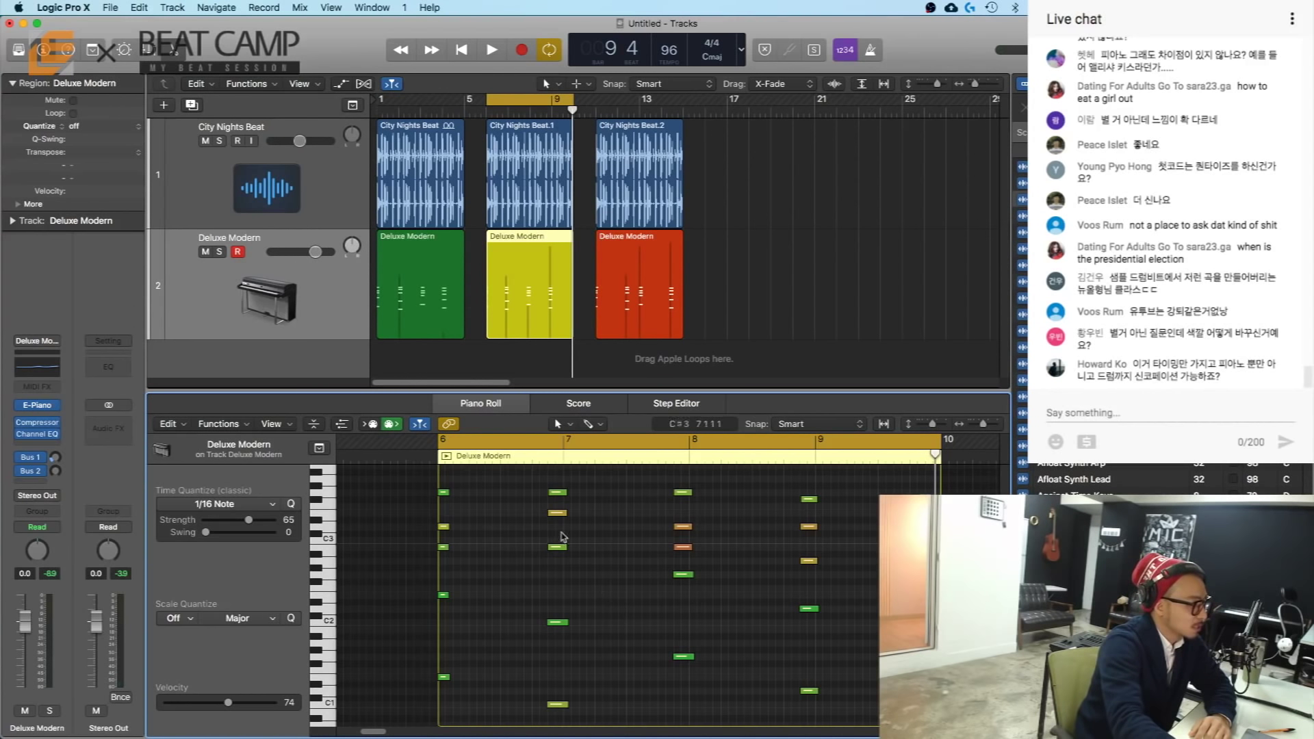
{"action": "left_click", "coordinate": [546, 464]}
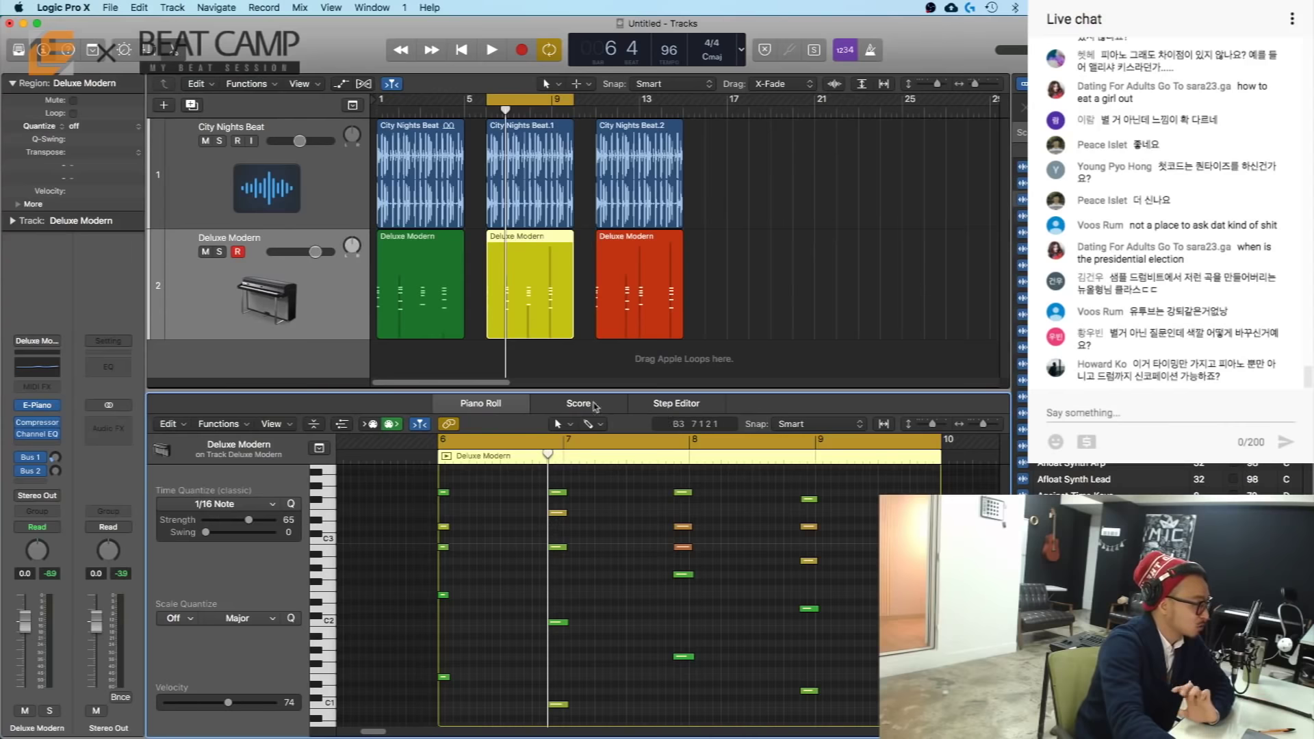
Step: Set the cycle range to the red Deluxe Modern region and play it with the beat
{"action": "left_click", "coordinate": [649, 318]}
{"action": "key", "text": "super+u"}
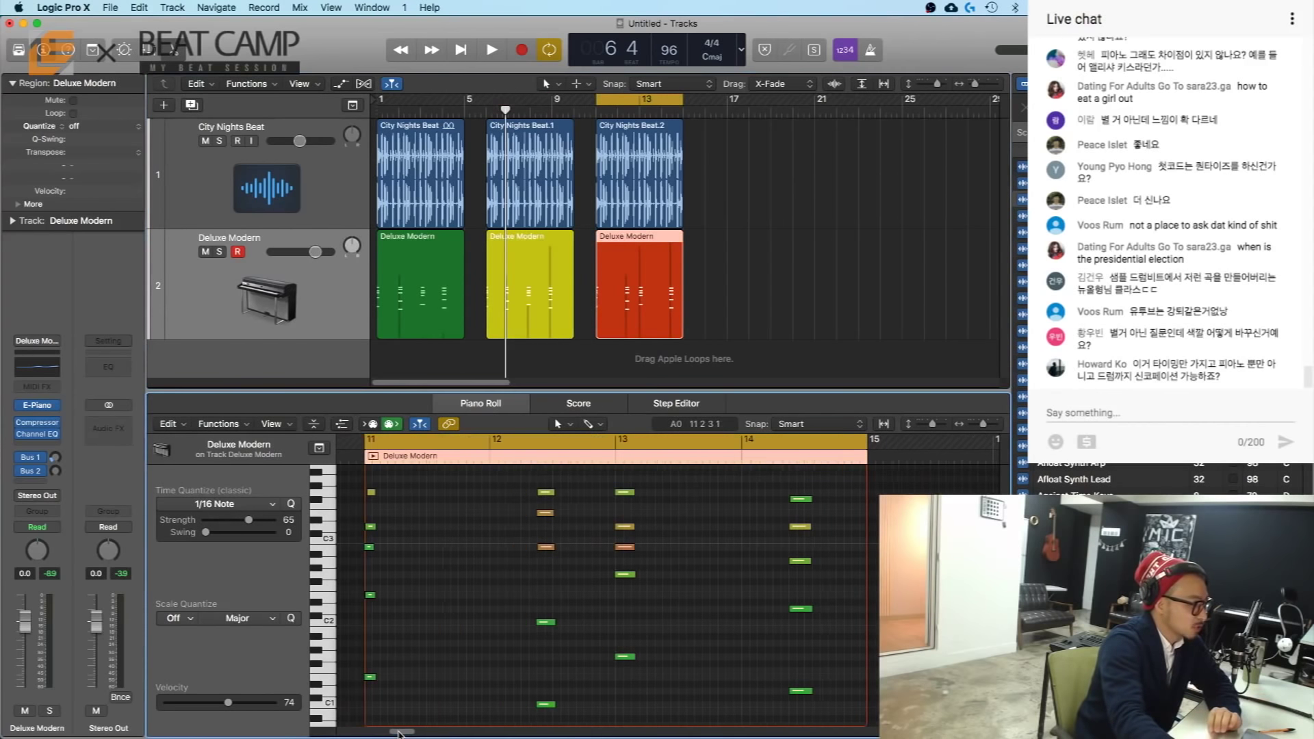
{"action": "scroll", "coordinate": [396, 732], "scroll_direction": "left", "scroll_amount": 2}
{"action": "left_click", "coordinate": [750, 291]}
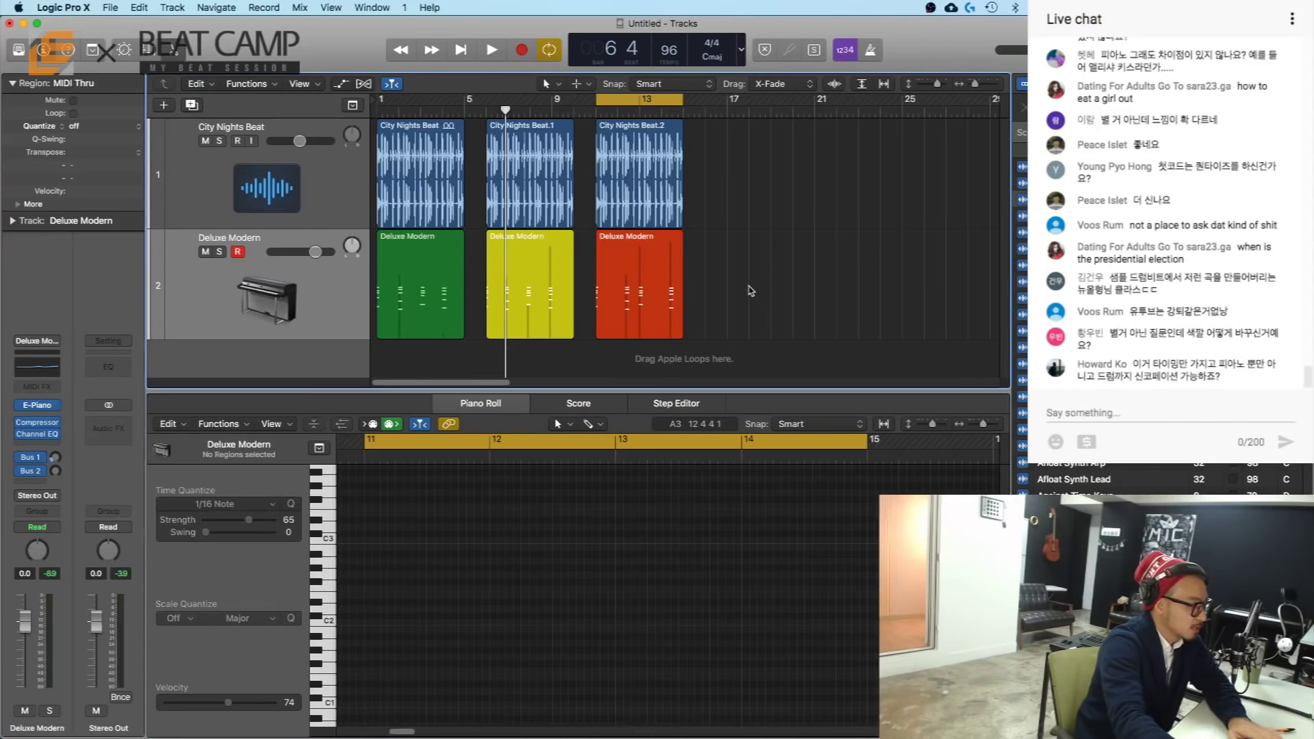
{"action": "left_click", "coordinate": [628, 323]}
{"action": "key", "text": "space"}
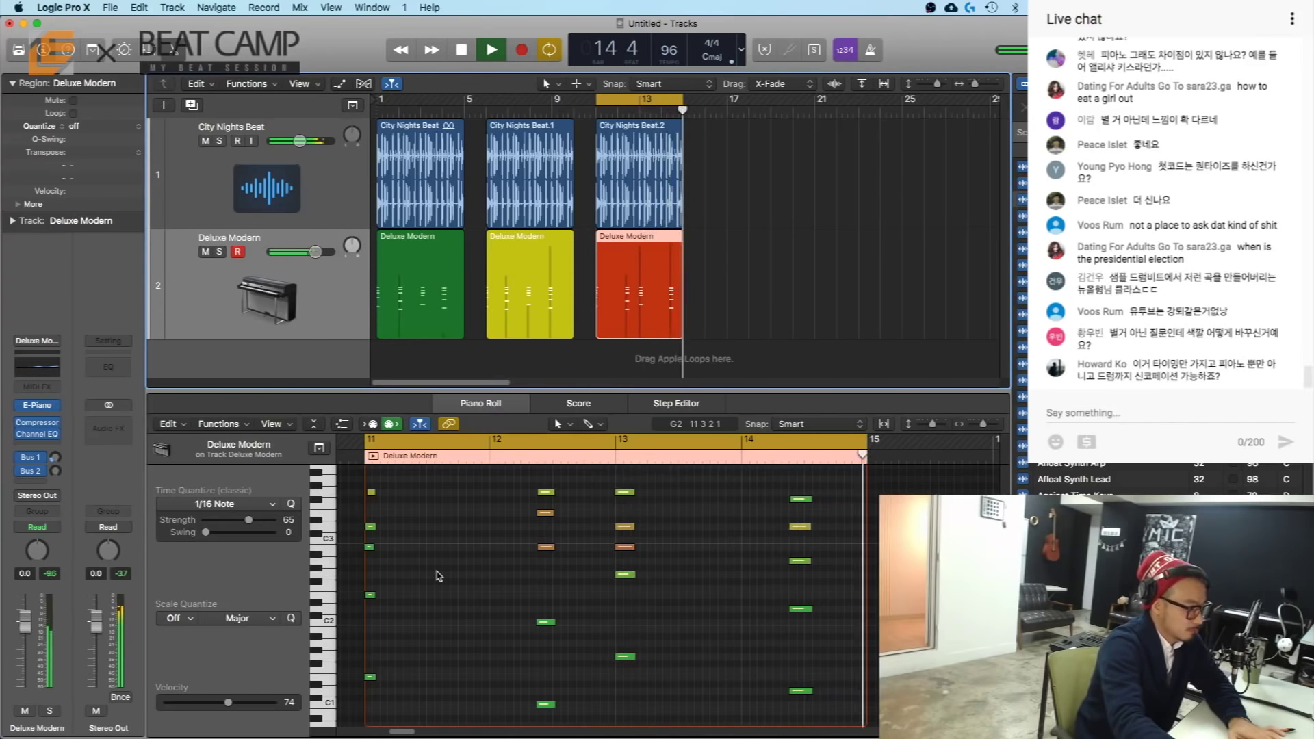
{"action": "key", "text": "space"}
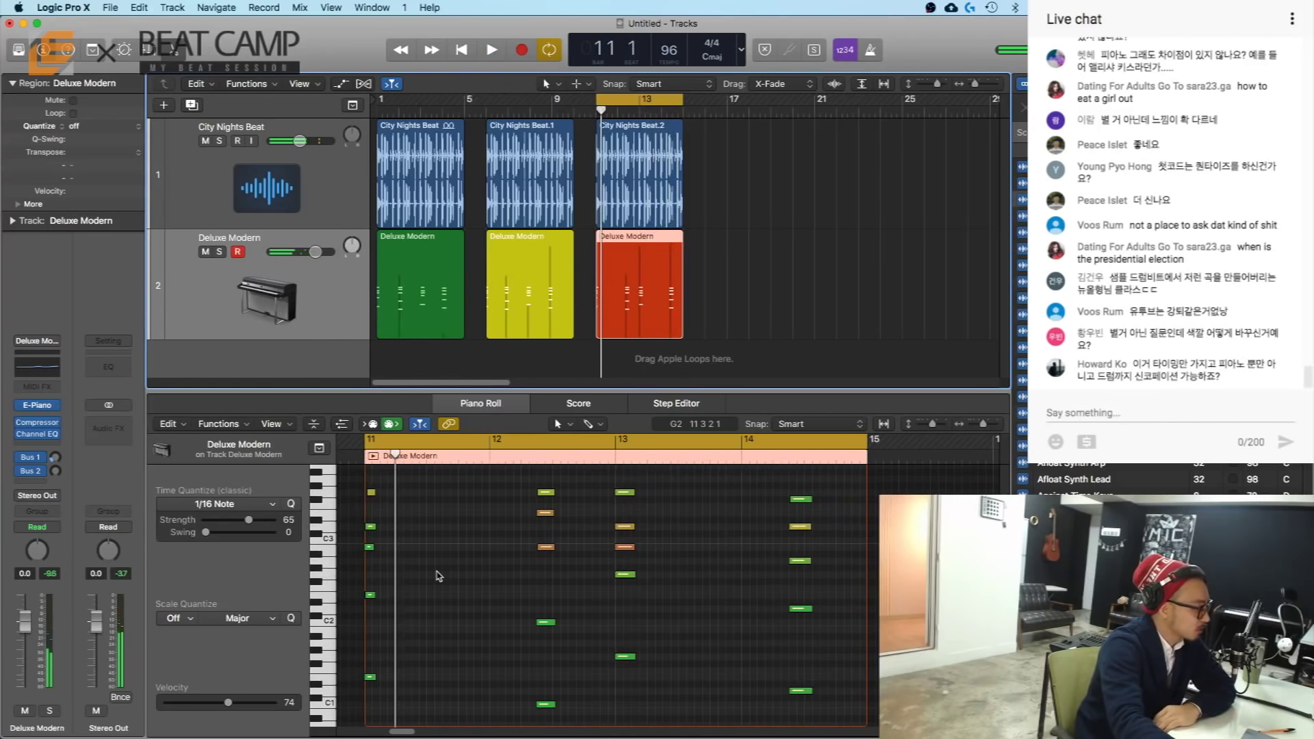